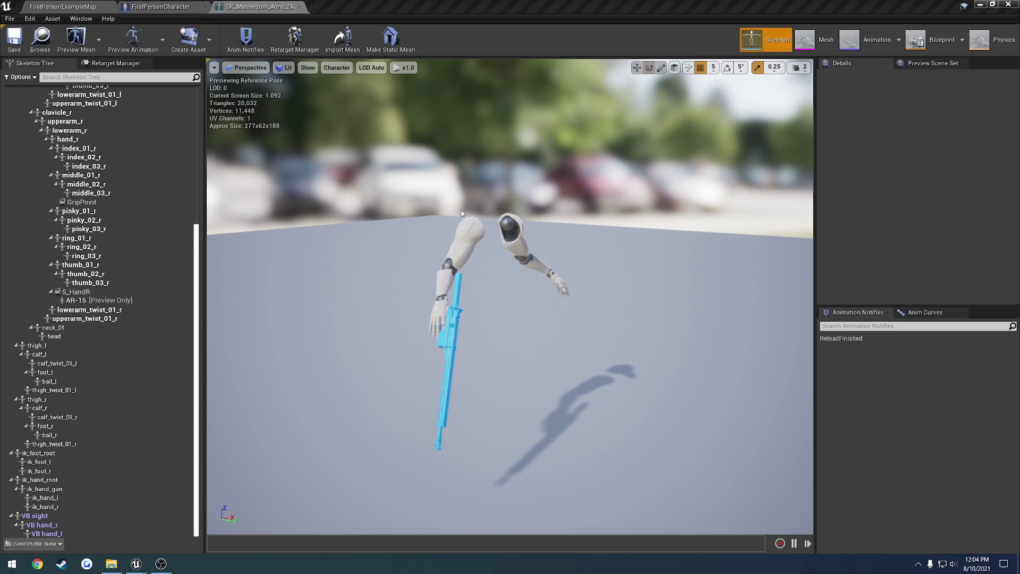
Inspect the right upper arm bone on the arms skeleton, and show the FirstPersonCharacter blueprint's components in its 3D viewport.
mouse_move(462, 214)
right_mouse_down()
mouse_move(424, 207)
mouse_move(441, 276)
mouse_move(458, 196)
mouse_move(454, 221)
right_mouse_up()
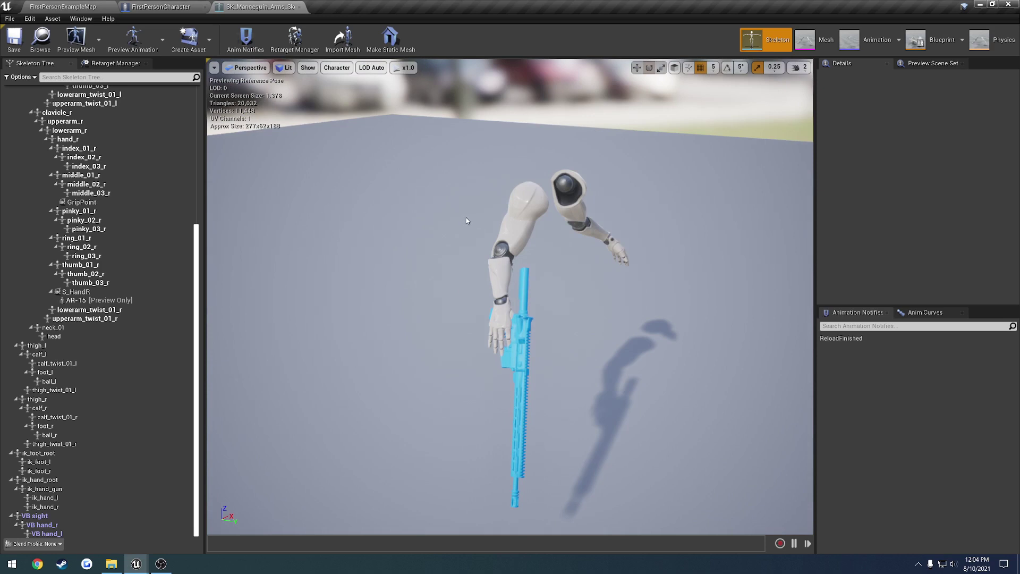
left_click(518, 209)
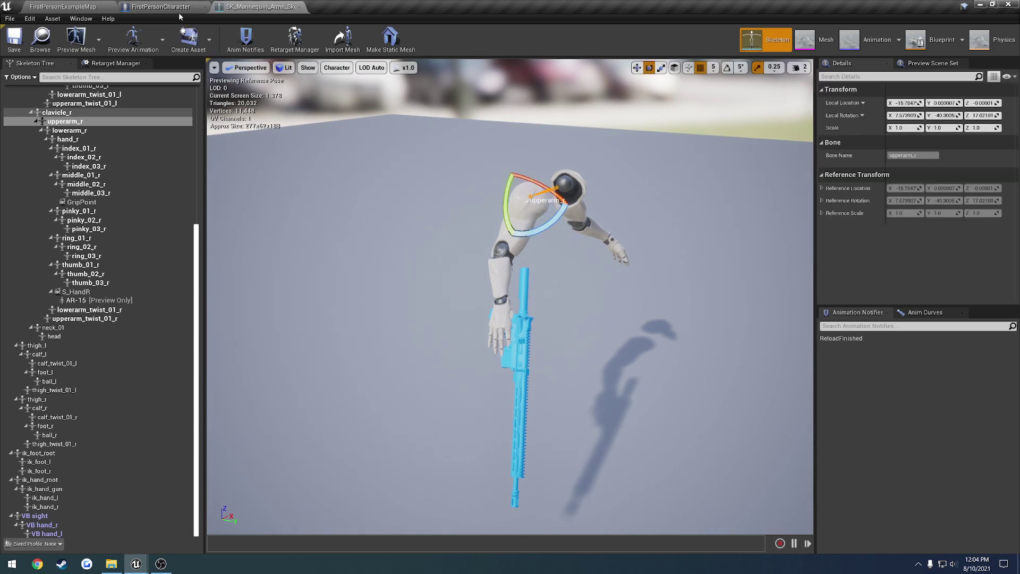
left_click(162, 7)
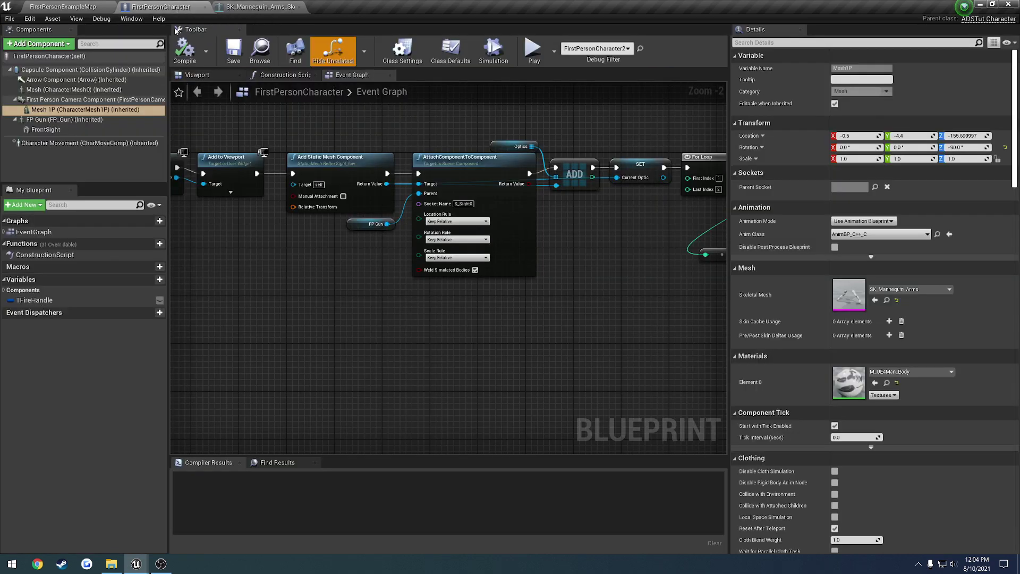
left_click(204, 74)
scroll(495, 221, "up", 5)
right_click_drag(494, 220, 427, 331)
key("w")
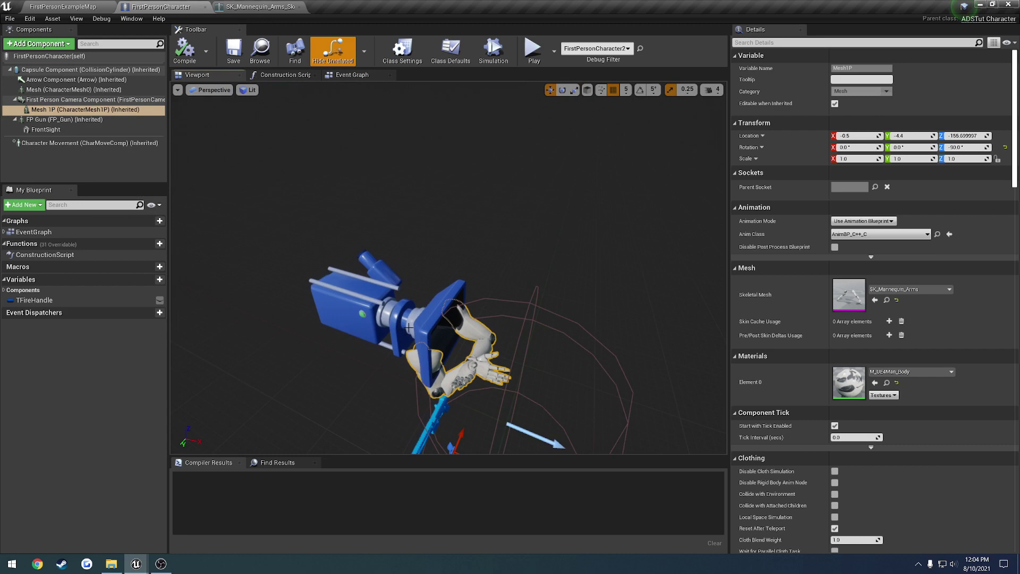
Try moving the First Person Camera Component backward along X, and undo the move.
left_click(409, 328)
left_click(476, 338)
left_click(415, 317)
right_click_drag(415, 318, 415, 297)
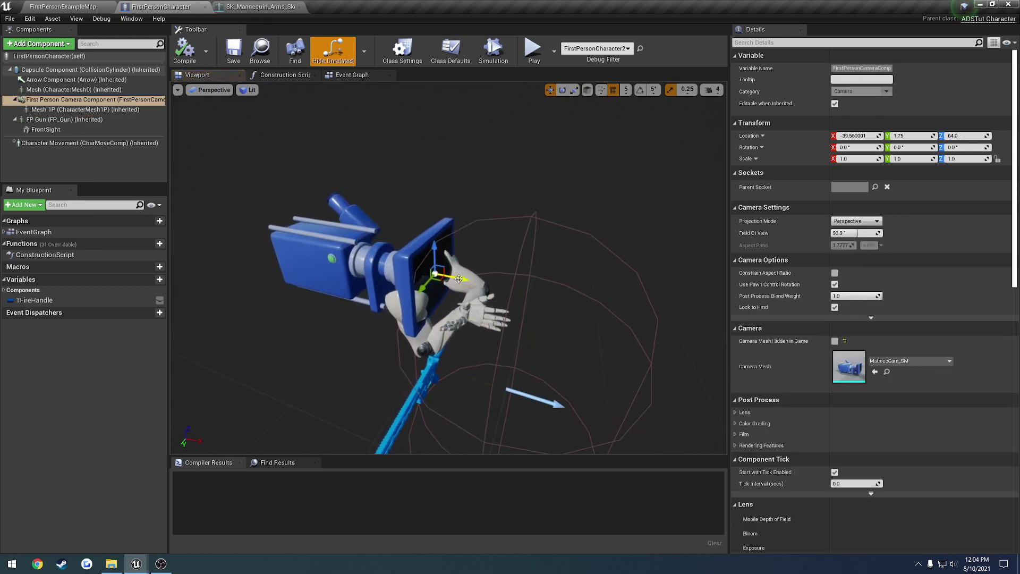
left_click_drag(461, 277, 319, 234)
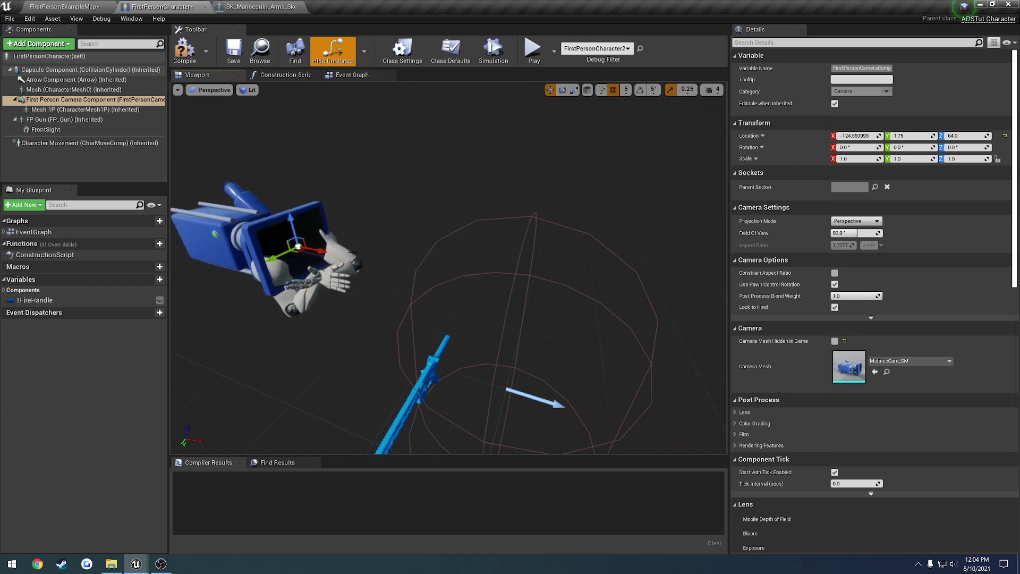
key("ctrl+z")
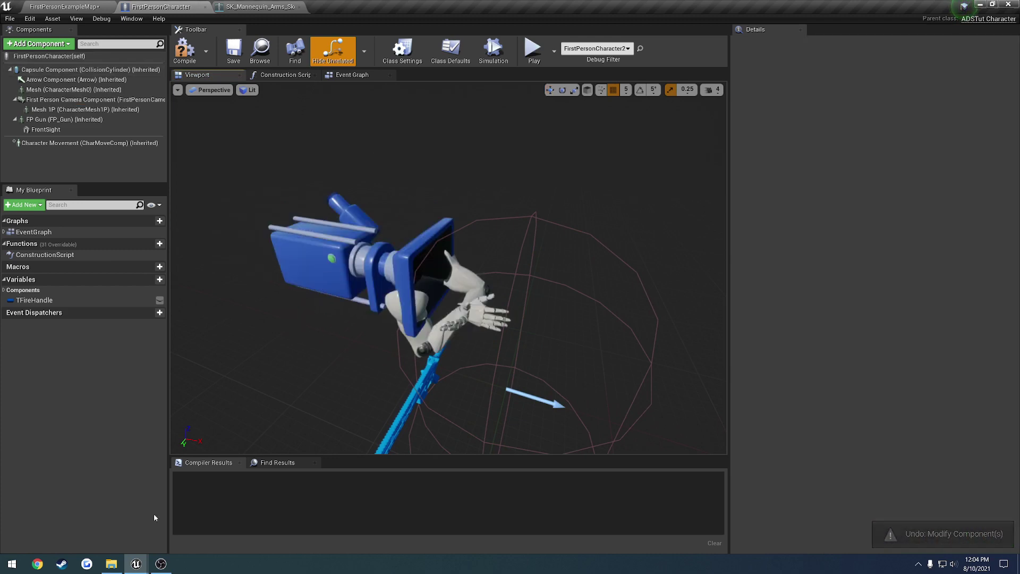
Switch to the FPSPlugin project and examine the Mesh (CharacterMesh0) component in the BP_FPSTemplateCharacter viewport.
mouse_move(136, 563)
left_click(190, 521)
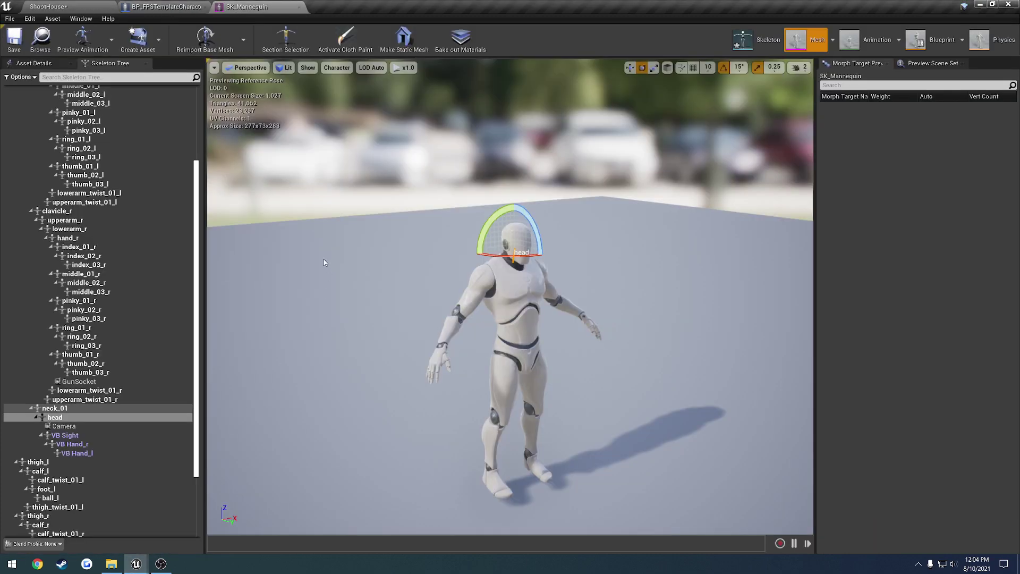
left_click(139, 7)
left_click(198, 75)
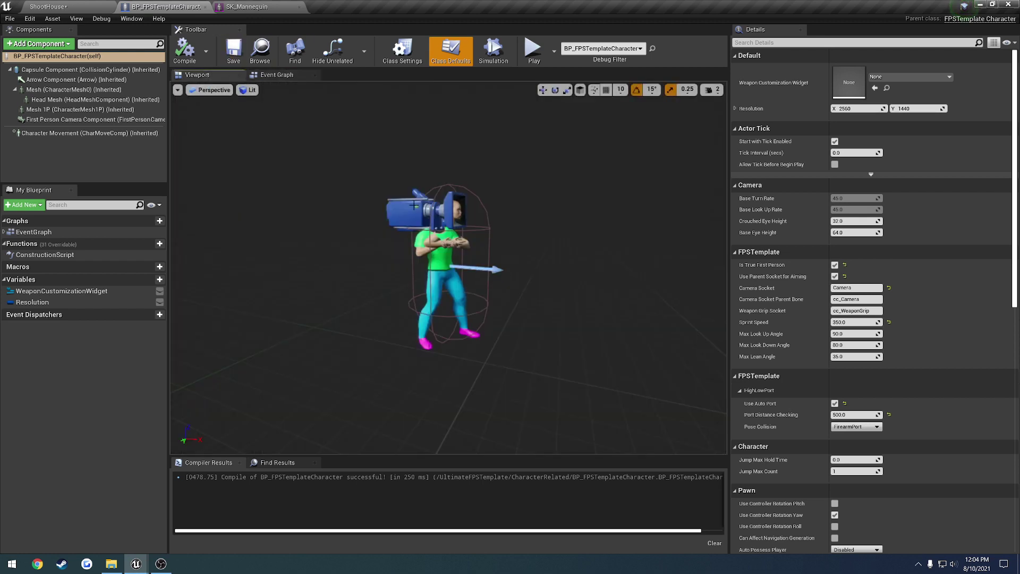
left_click(80, 89)
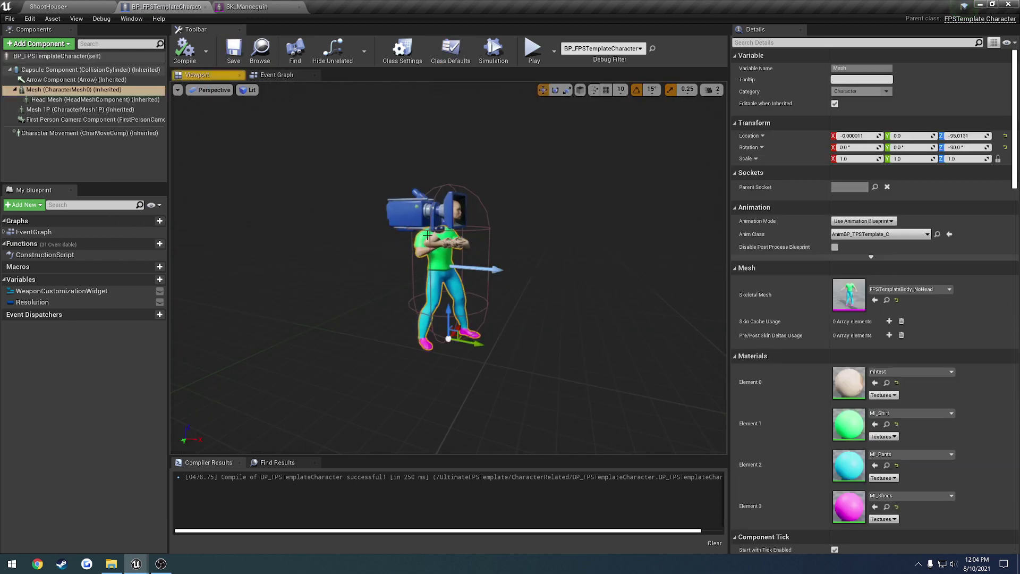
right_click_drag(372, 250, 404, 237)
left_click_drag(574, 303, 614, 295)
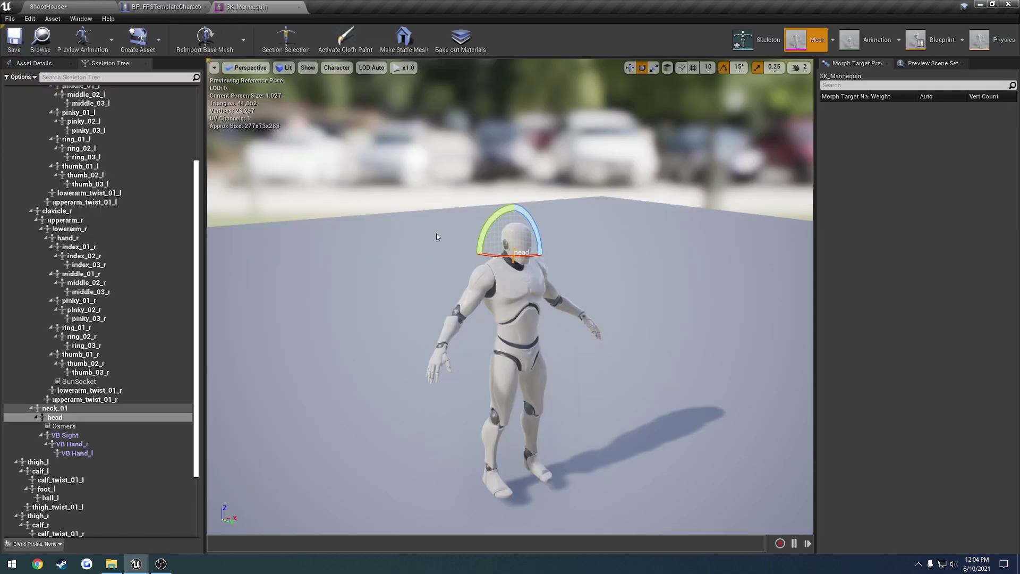
Switch to the ADSTut project's editor and close its Project Settings to show the FirstPersonExampleMap level.
left_click(83, 6)
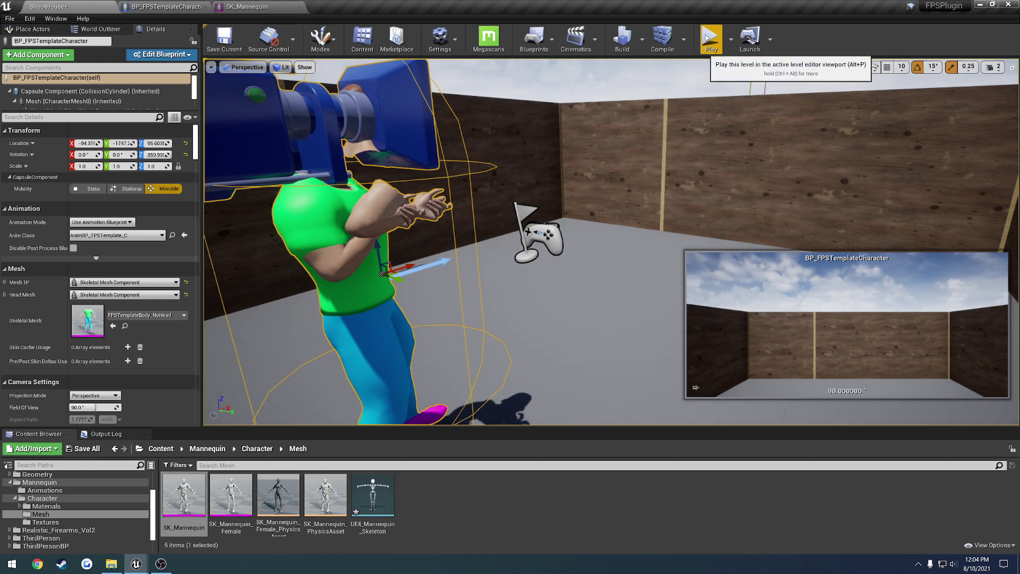
left_click(137, 566)
left_click(83, 517)
left_click(104, 8)
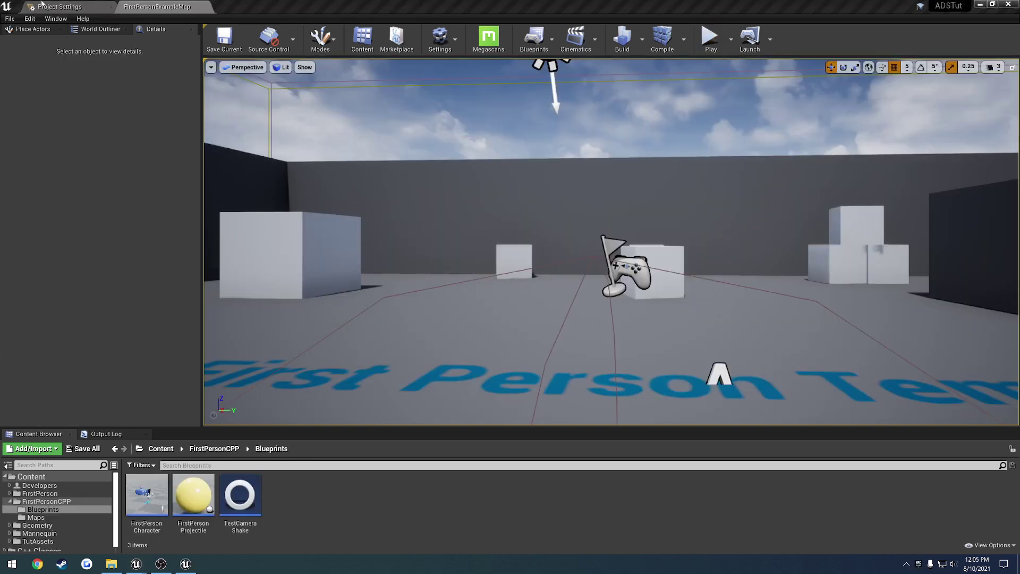
left_click(110, 6)
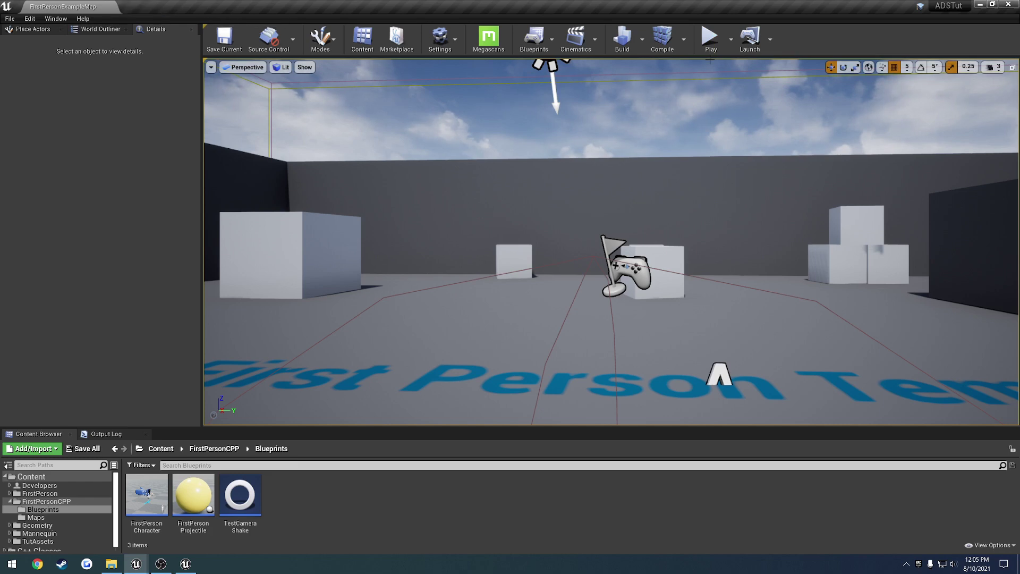
Play the FirstPersonExampleMap level and test aiming down sights while looking up and down.
left_click(710, 37)
left_click(728, 137)
right_click(728, 137)
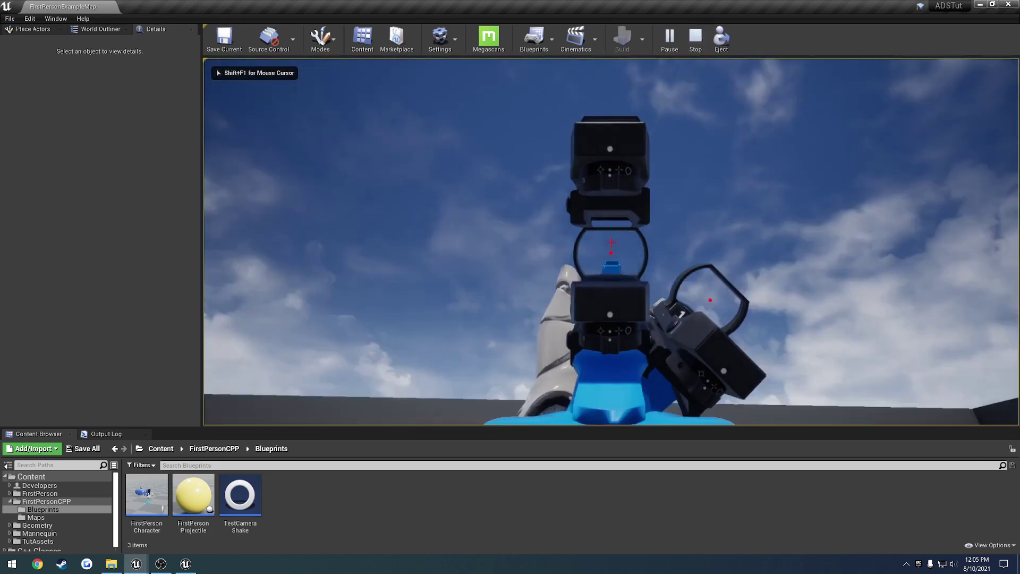
right_click(611, 242)
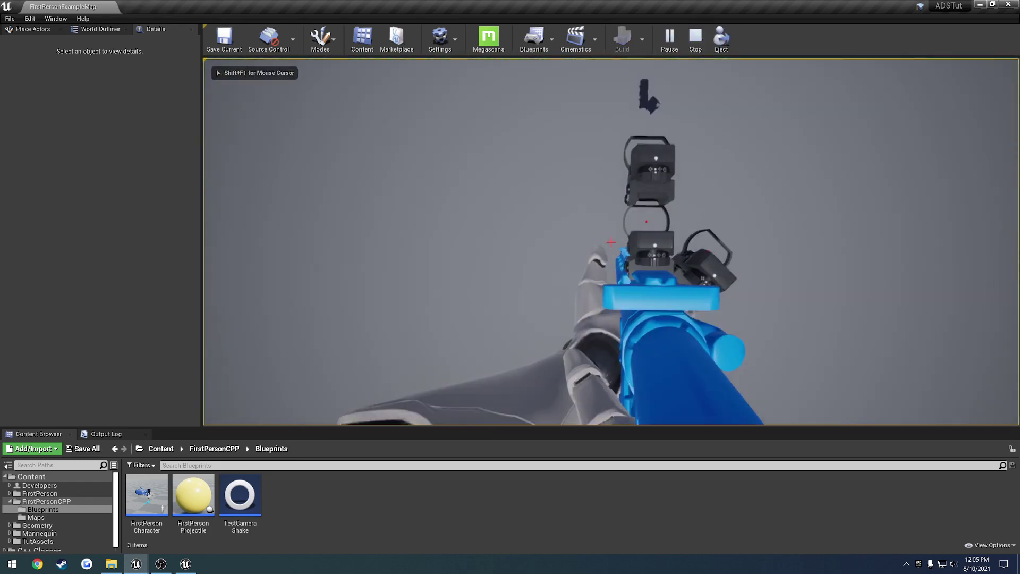
Eject from the player, examine the downward-facing arms, rifle and camera from the side, and stop the play session.
key("F8")
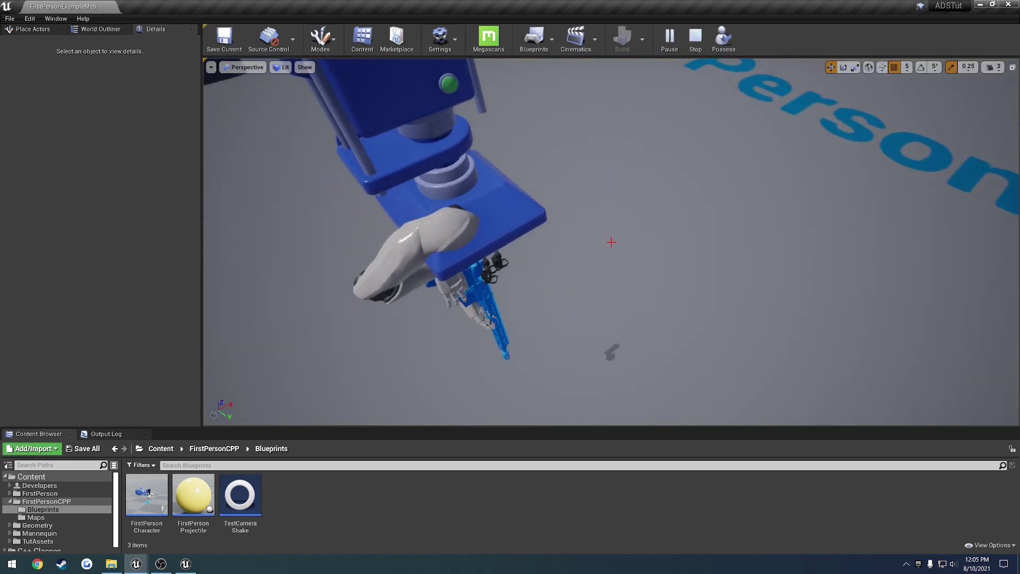
right_click_drag(611, 242, 623, 131)
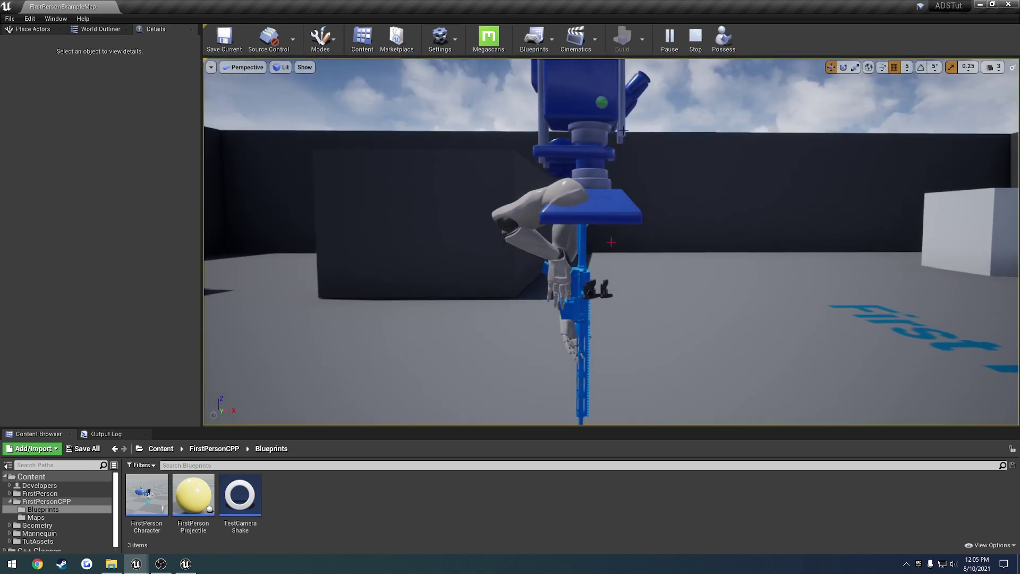
left_click(586, 169)
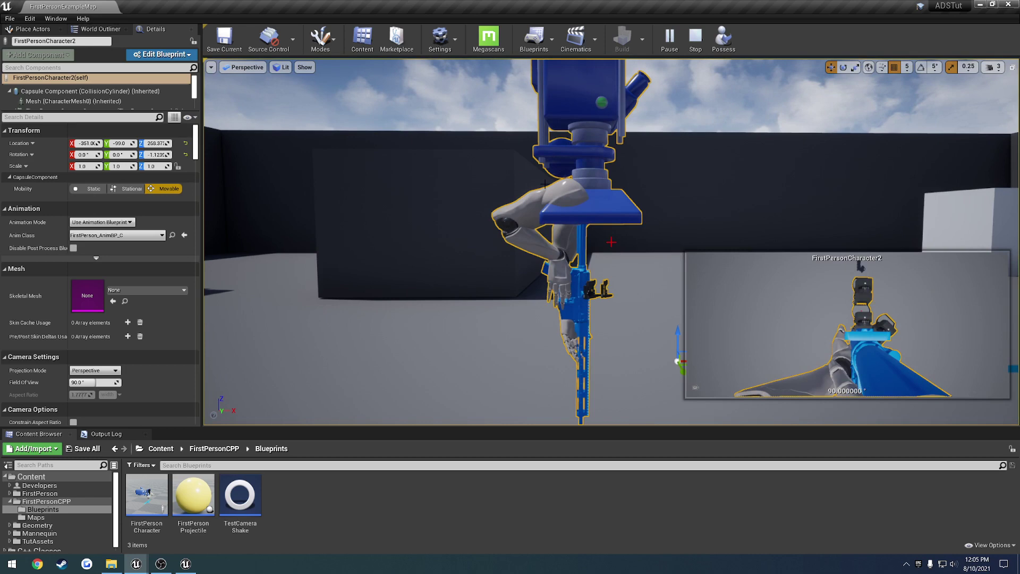
key("Escape")
Switch to the FPSPlugin project, play the ShootHouse level, look down at the body and eject from the player.
left_click(185, 563)
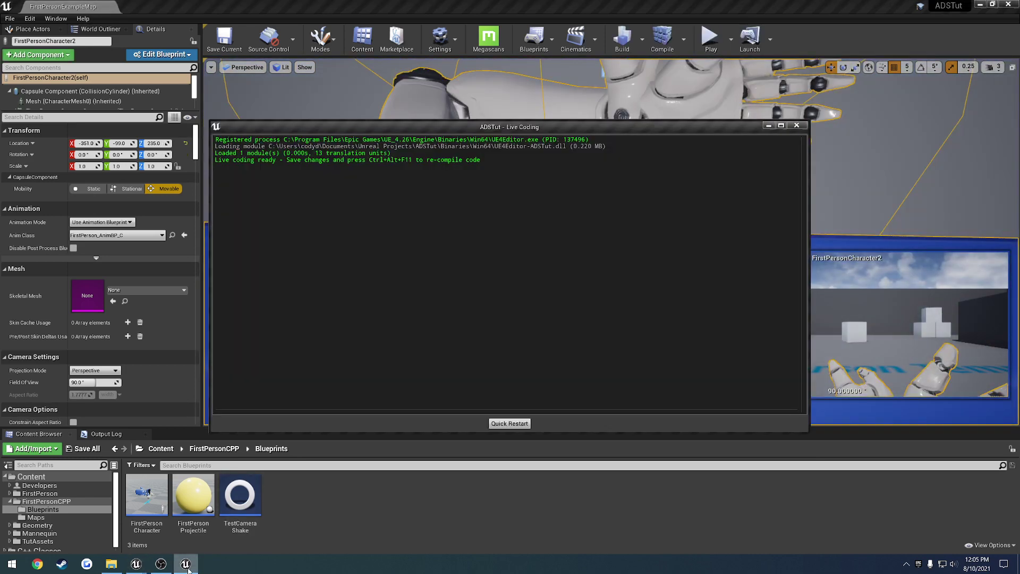
left_click(141, 562)
left_click(191, 512)
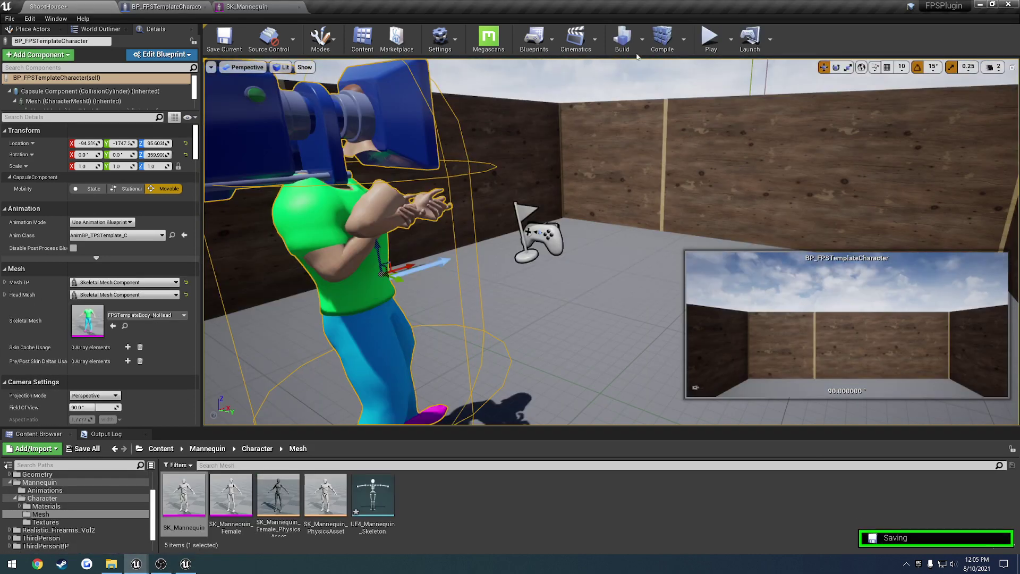
left_click(712, 40)
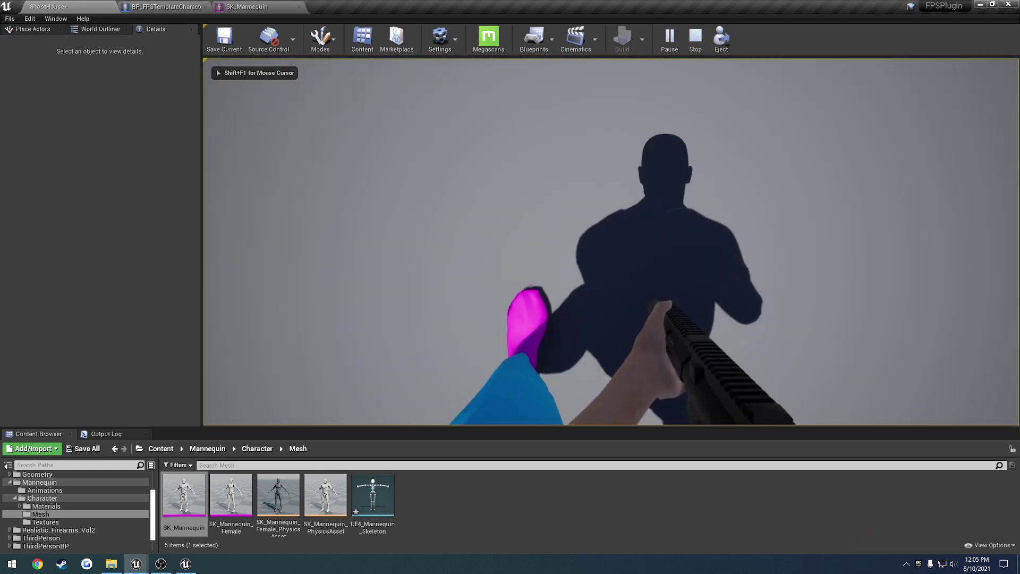
key("F8")
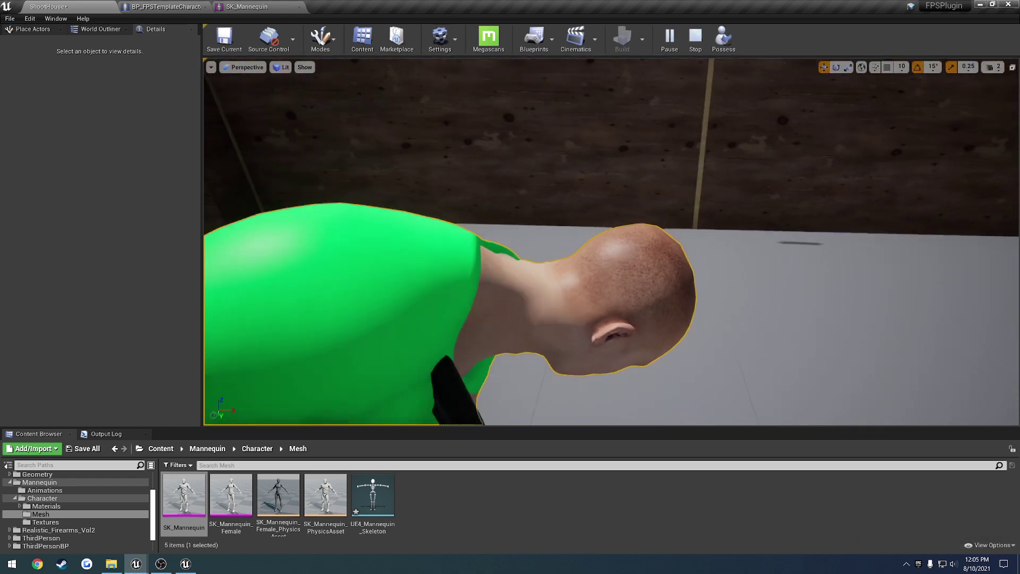
Examine the ejected character's bent spine, neck and head and its rifle pose from the side.
right_click_drag(352, 176, 353, 170)
key("s")
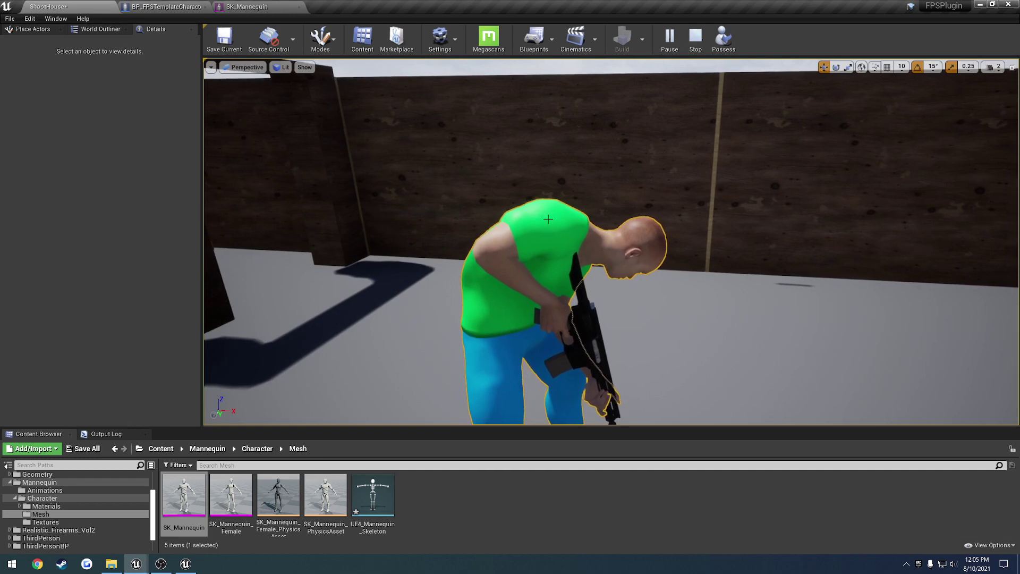
right_click_drag(619, 211, 662, 148)
key("w")
right_click_drag(526, 273, 516, 277)
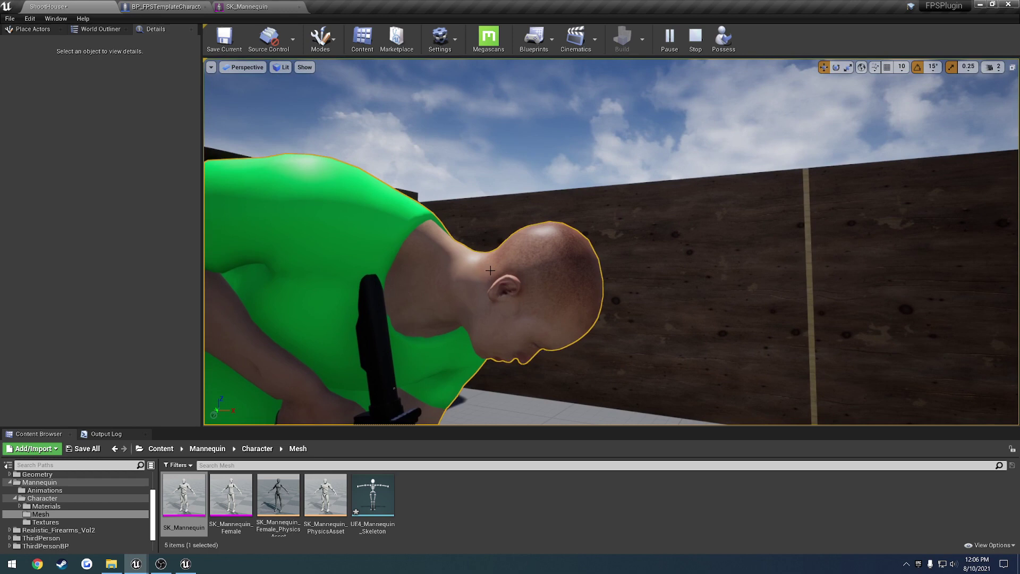
key("s")
right_click_drag(545, 188, 565, 201)
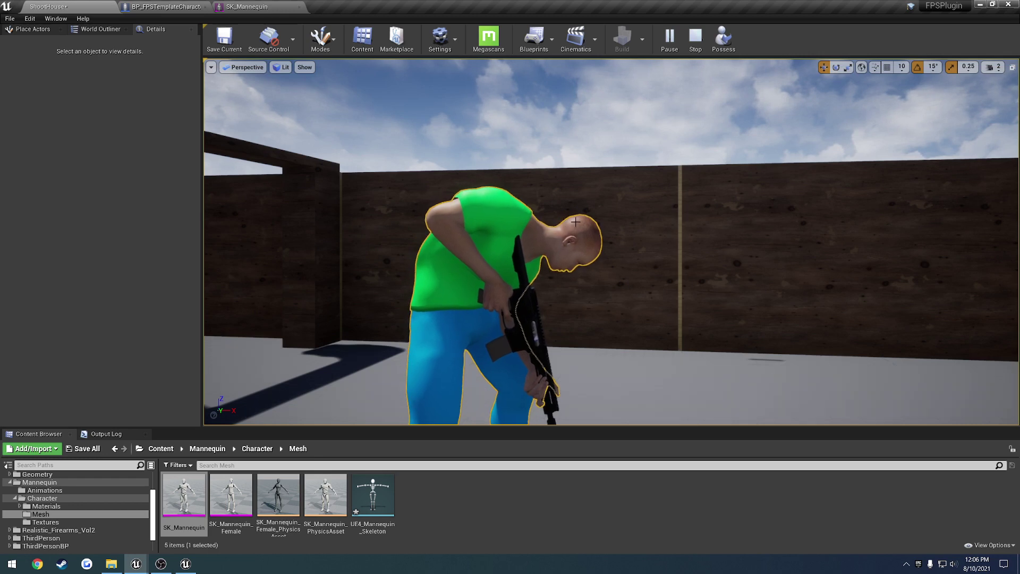
Possess the character again, look up, end the play session and focus on the placed BP_FPSTemplateCharacter.
left_click(723, 37)
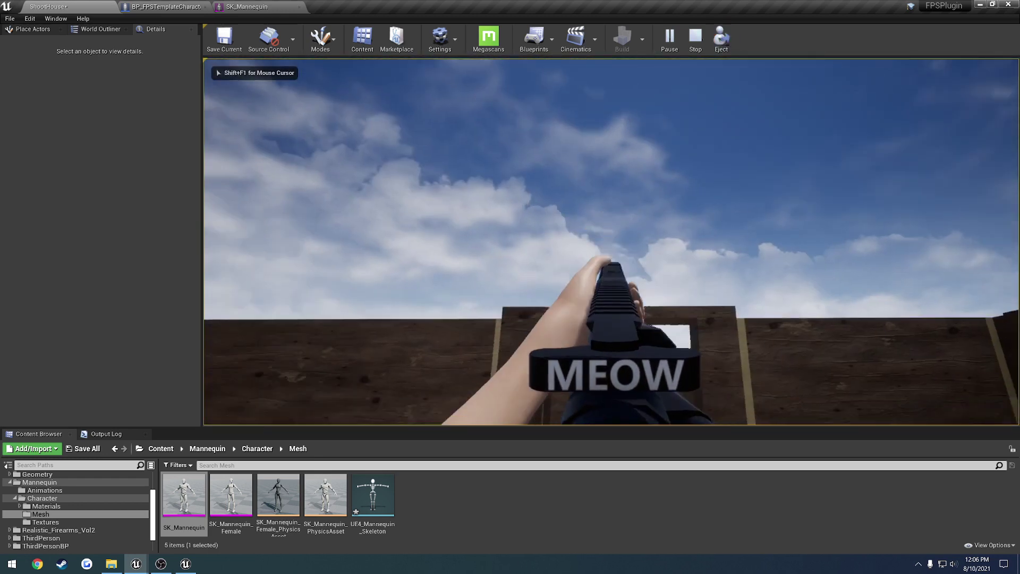
key("Escape")
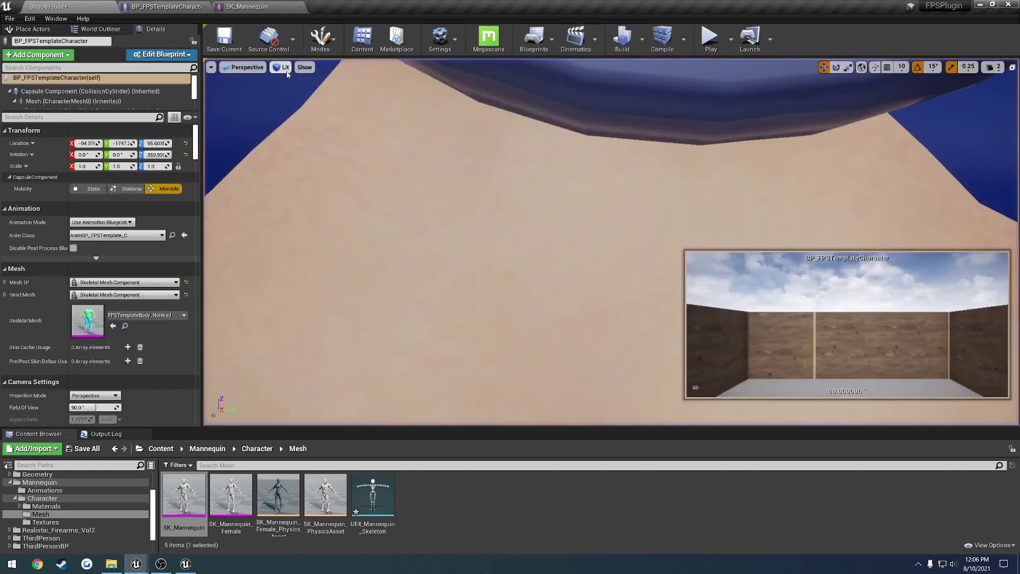
key("f")
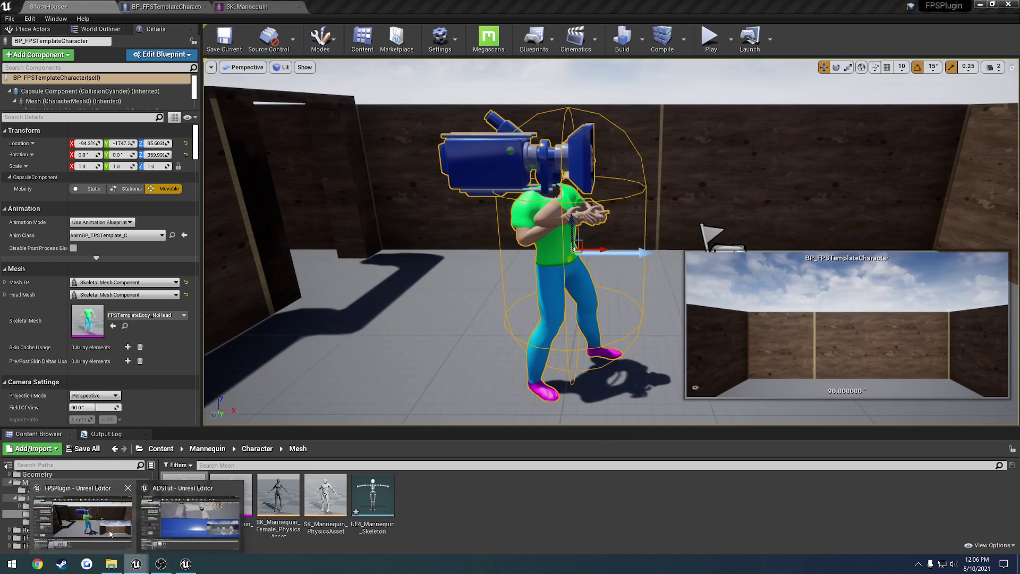
Close the Live Coding console and switch to the ADSTut level to view its FirstPersonCharacter2 from the side.
left_click(185, 564)
left_click(797, 125)
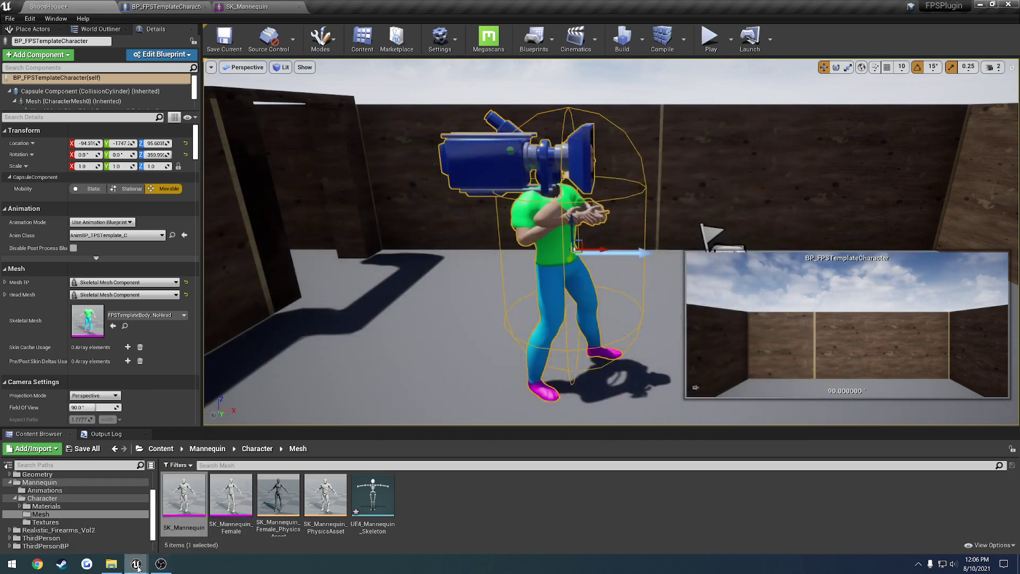
left_click(136, 564)
right_click_drag(477, 205, 495, 219)
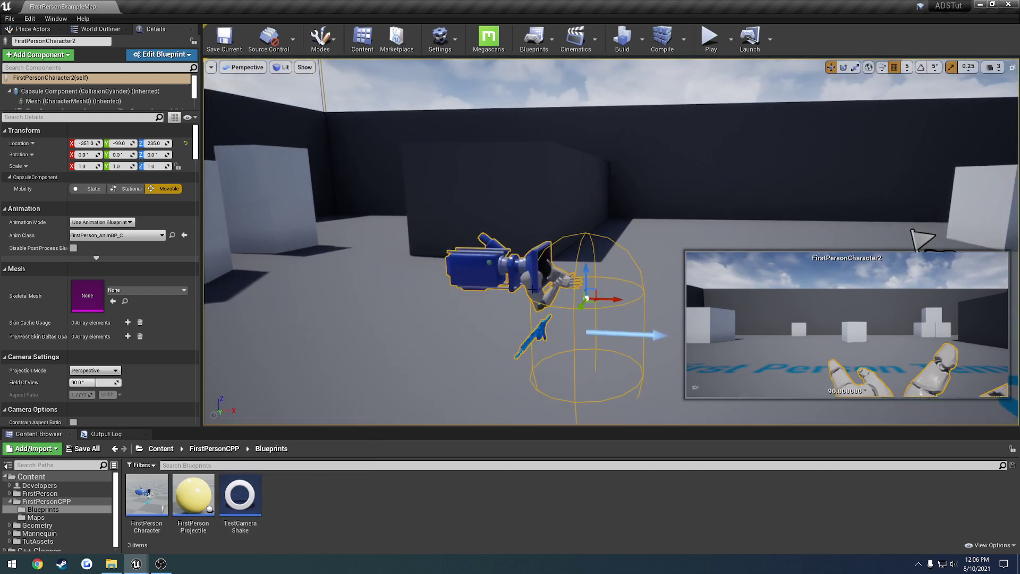
Locate the SK_Mannequin_Arms mesh used by the Mesh 1P component, open its skeleton and examine the lower bone hierarchy.
left_click(100, 102)
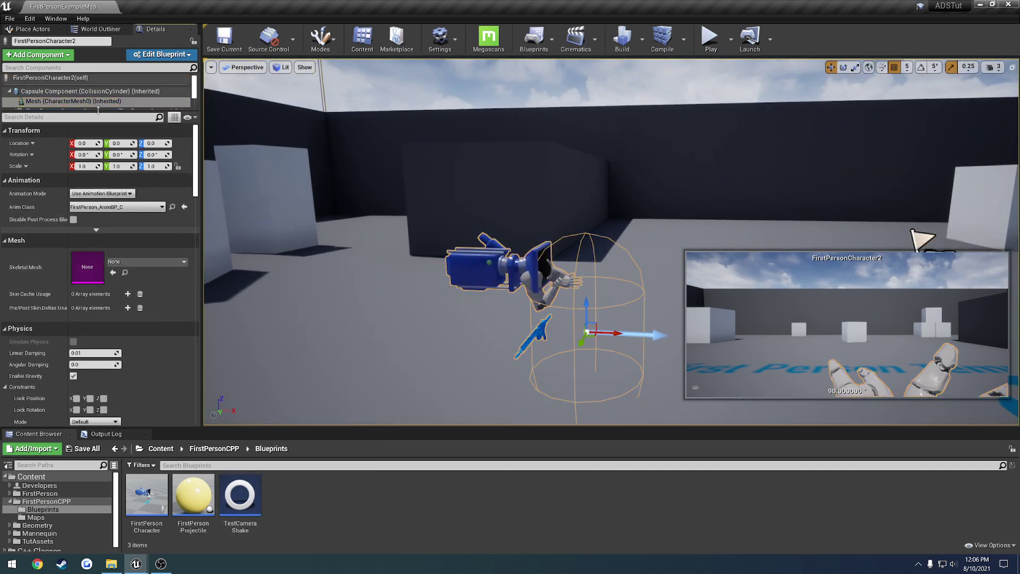
scroll(93, 93, "down", 2)
left_click(79, 89)
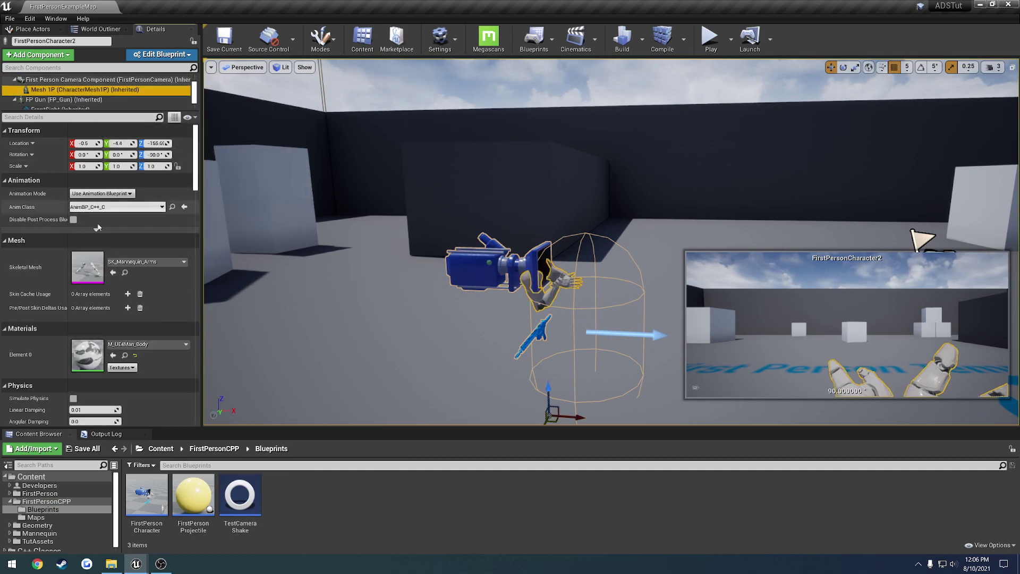
left_click(124, 272)
double_click(226, 498)
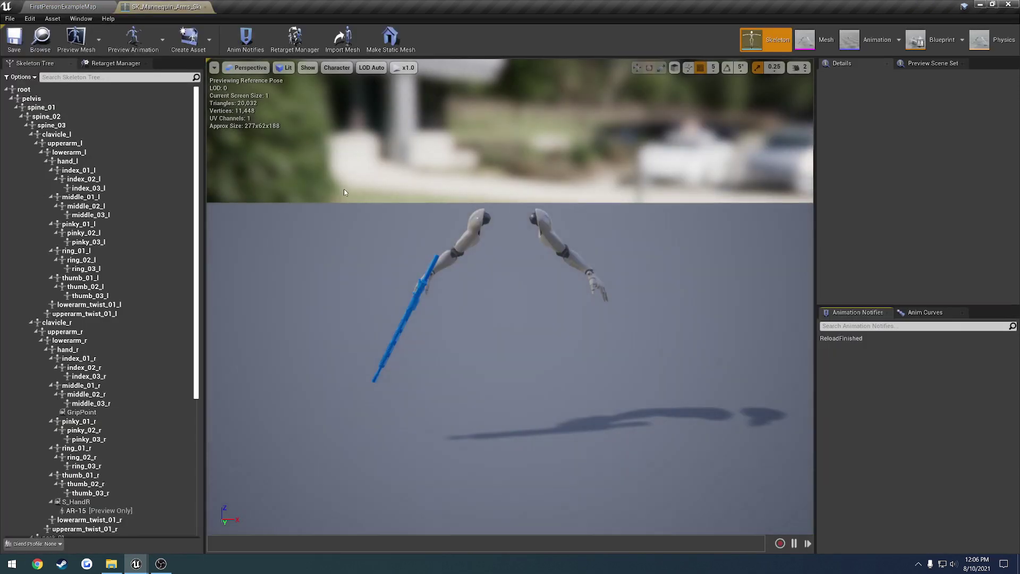
scroll(147, 273, "down", 5)
scroll(147, 273, "down", 5)
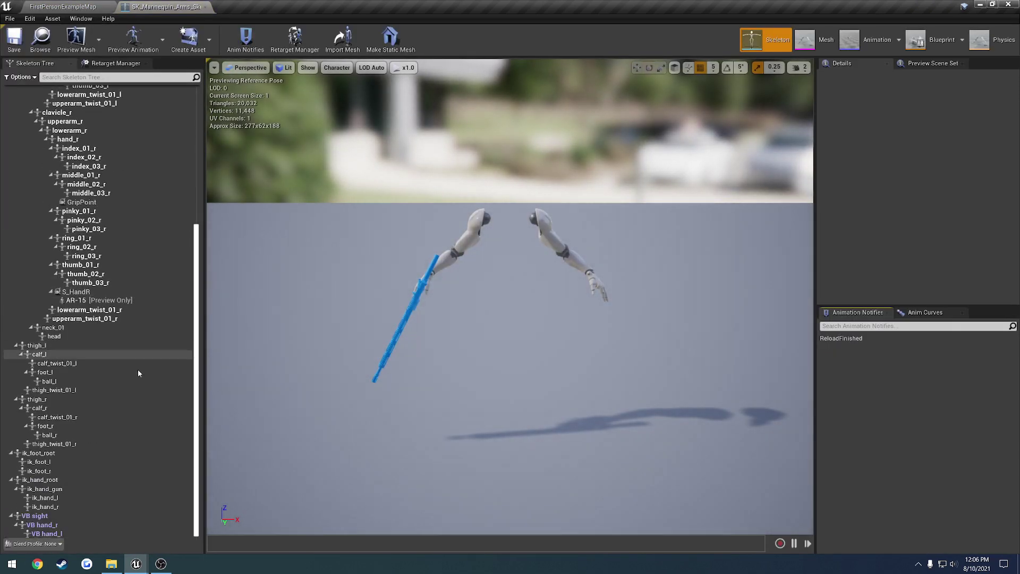
Select the VB sight virtual bone in the arms skeleton and examine its link to the right hand and rifle from the side.
left_click(64, 516)
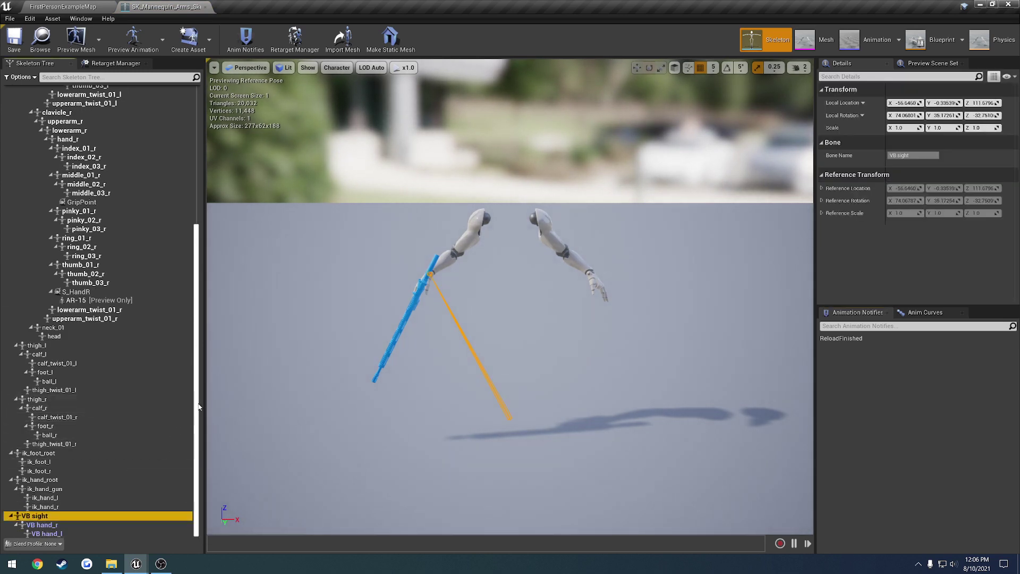
right_click_drag(383, 405, 465, 199)
key("w")
key("a")
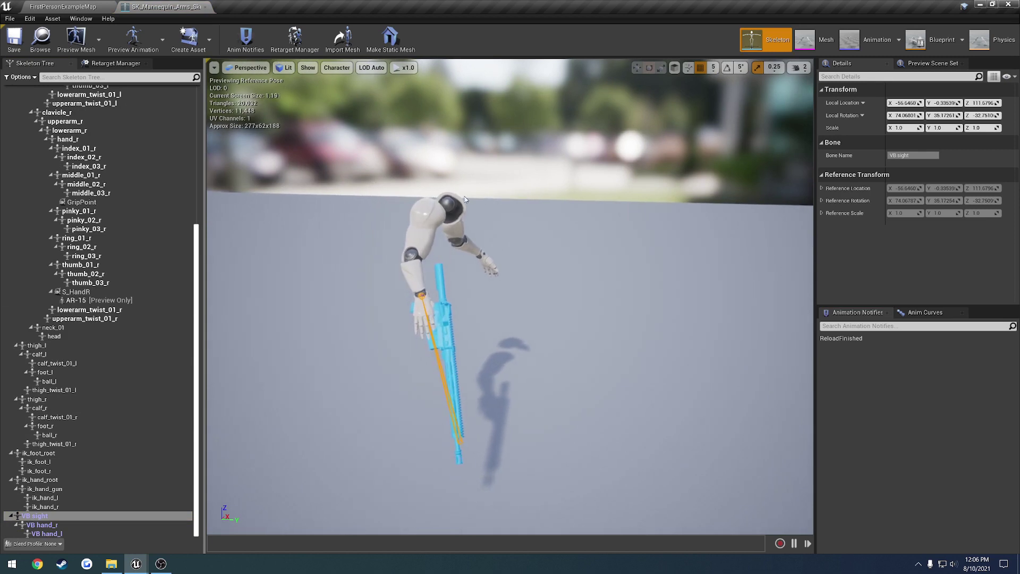
right_click_drag(466, 279, 475, 200)
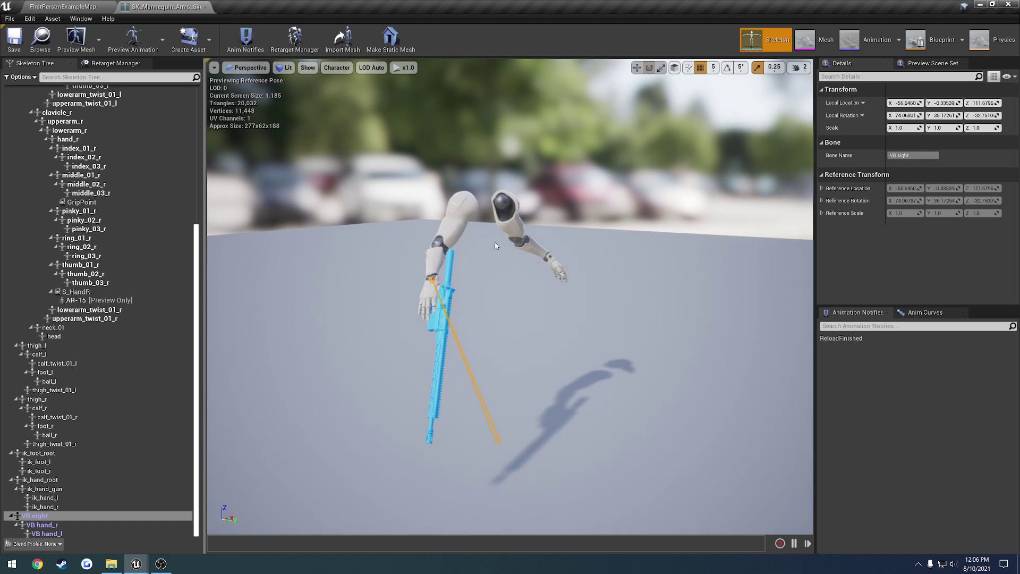
right_click_drag(496, 245, 495, 246)
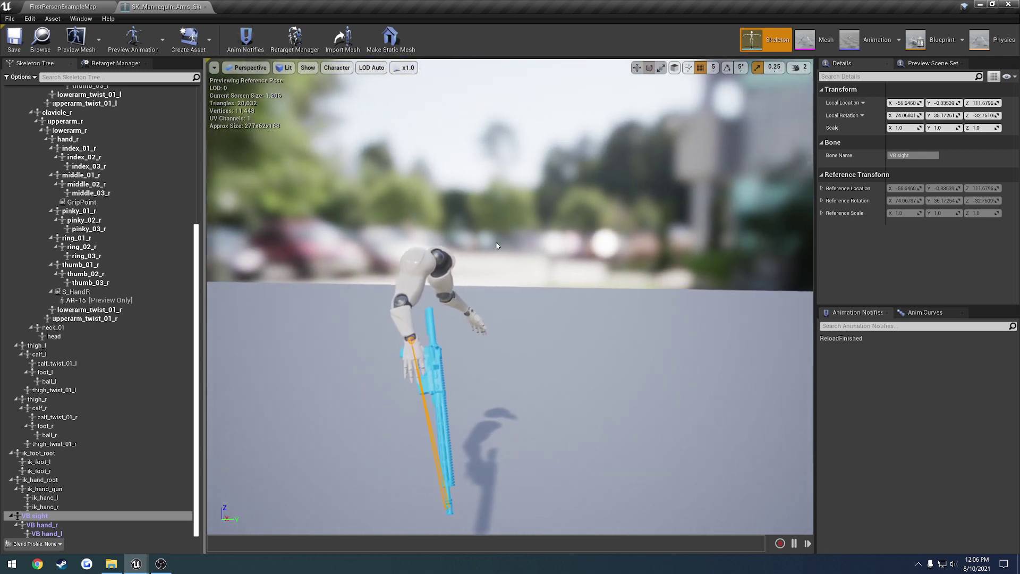
Try rotating the root bone of the arms skeleton about 46° around X, undo it and return to the lower bone hierarchy.
scroll(124, 179, "up", 8)
left_click(24, 89)
right_click_drag(468, 428, 468, 427)
mouse_move(452, 435)
left_mouse_down()
mouse_move(471, 428)
mouse_move(448, 414)
mouse_move(471, 428)
mouse_move(398, 423)
mouse_move(467, 425)
left_mouse_up()
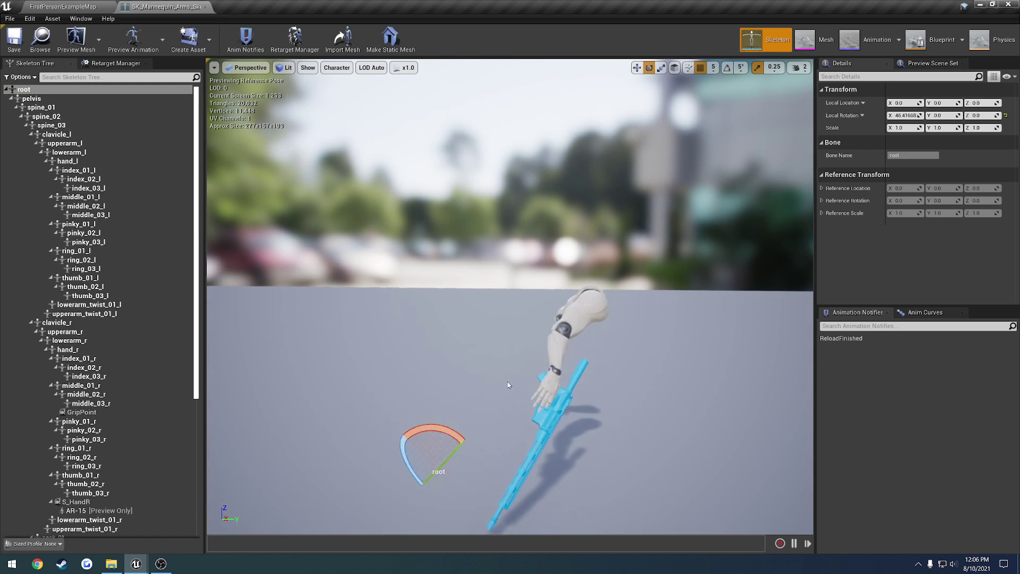
key("ctrl+z")
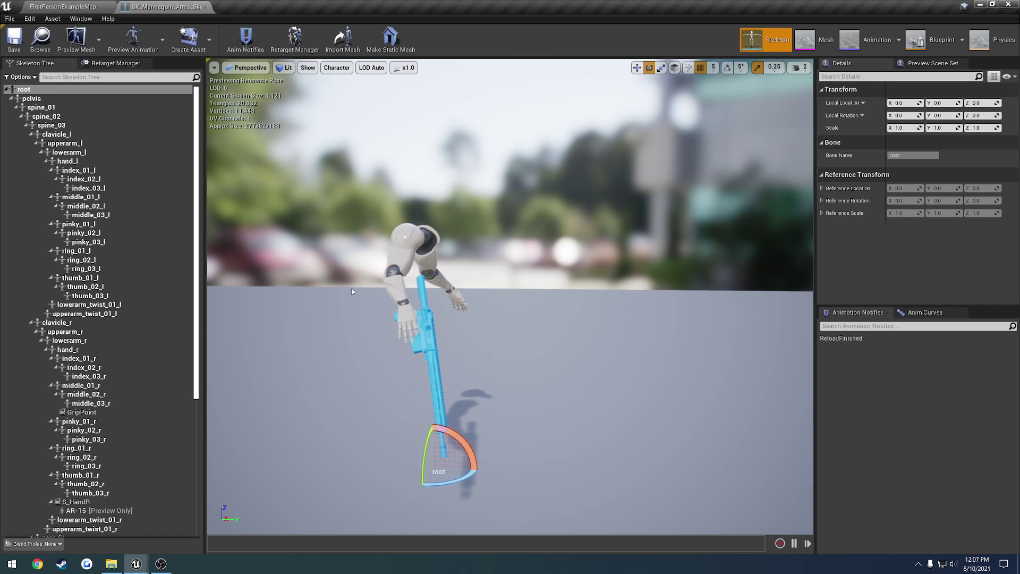
scroll(54, 530, "down", 10)
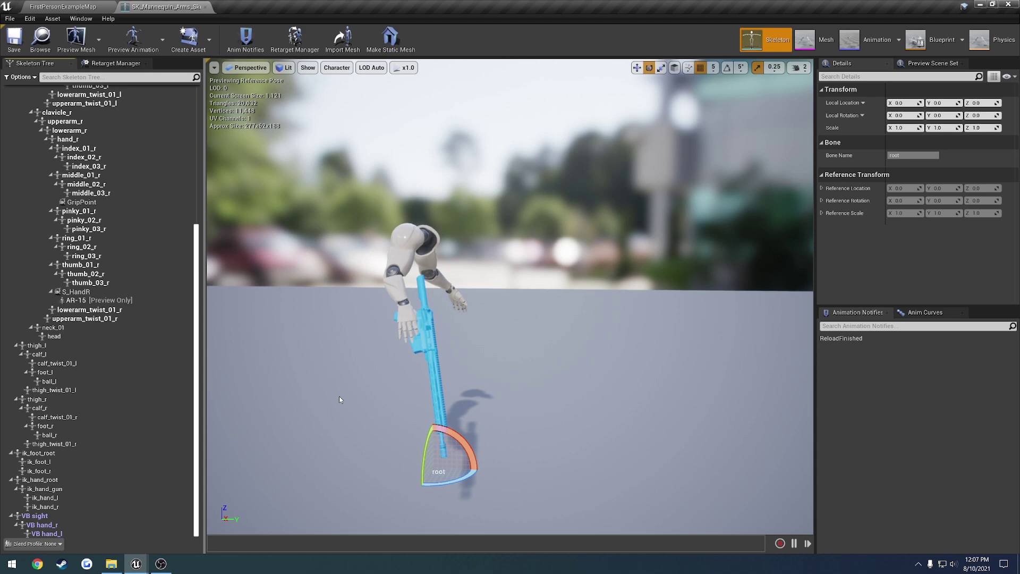
Switch to the FPSPlugin project, open the skeleton of SK_Mannequin and view the mannequin from the side.
mouse_move(136, 563)
left_click(190, 519)
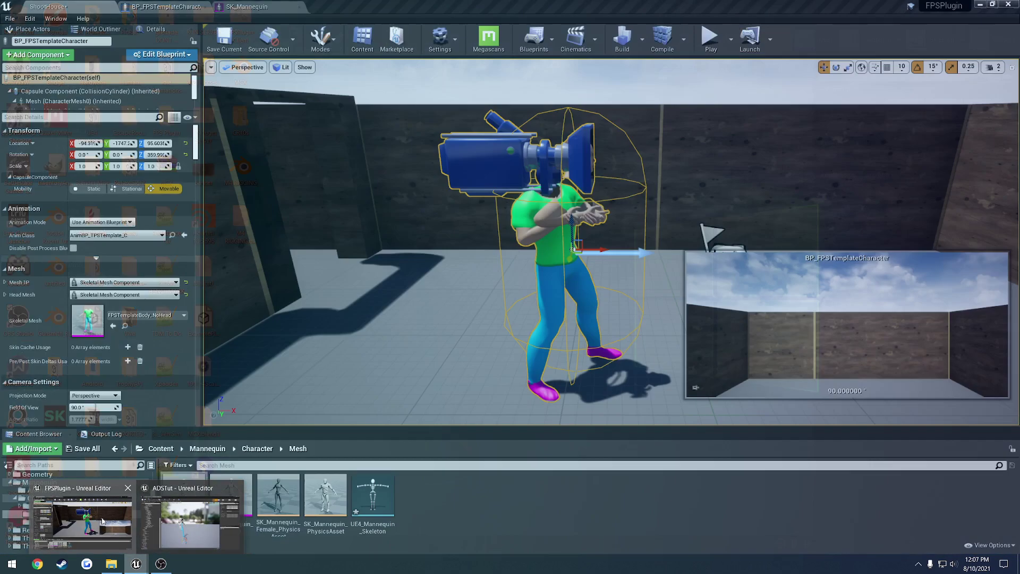
left_click(227, 4)
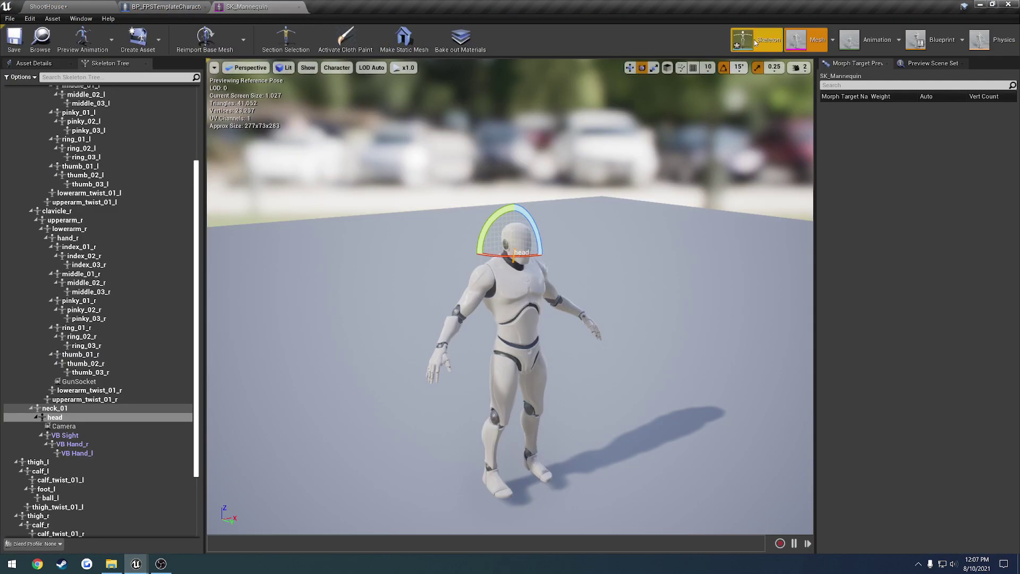
left_click(754, 39)
left_click_drag(461, 235, 652, 223, "alt")
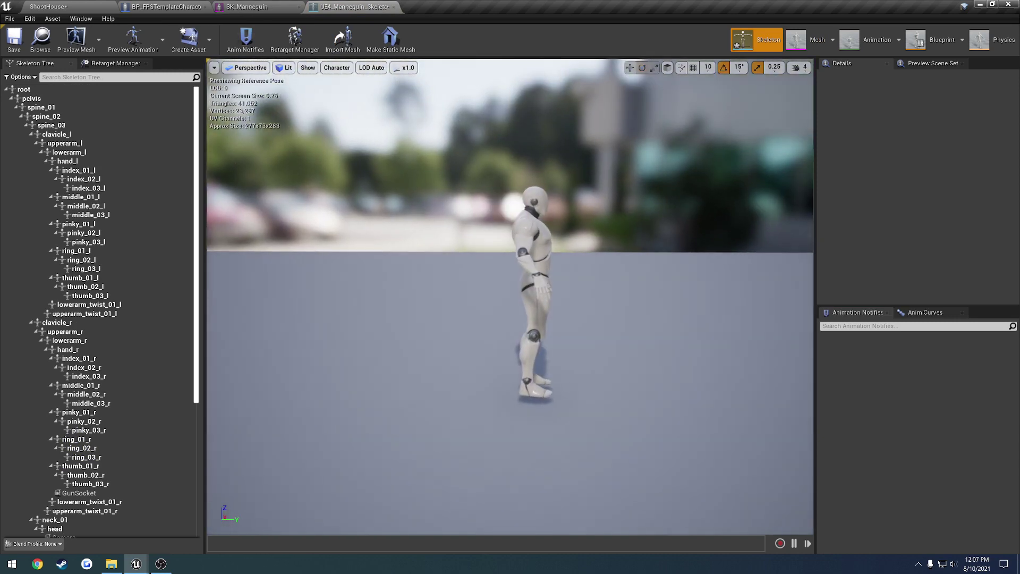
Select the VB Sight virtual bone under the head and examine its line to the right hand.
scroll(107, 415, "down", 8)
left_click(69, 403)
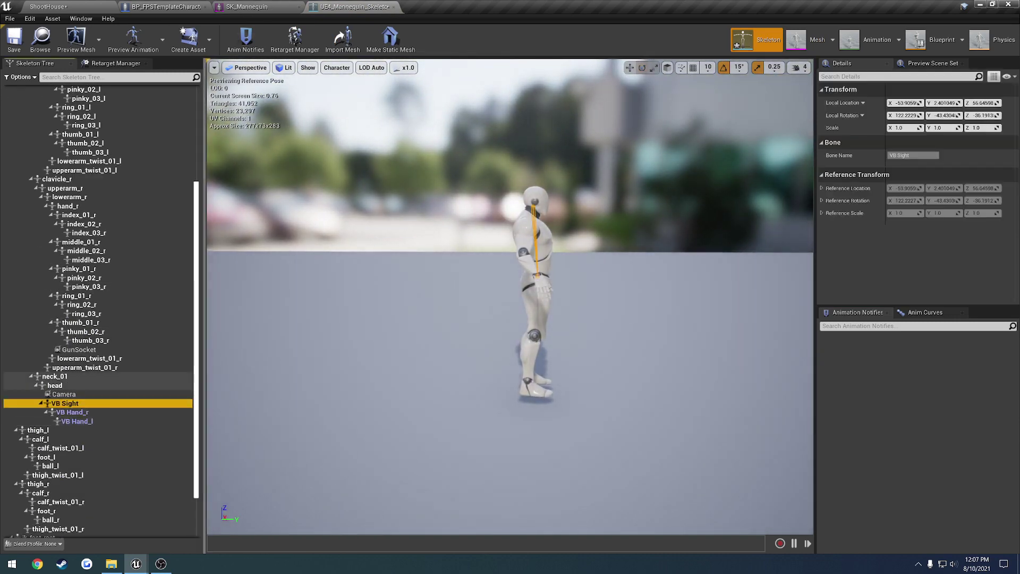
right_click_drag(510, 297, 376, 335)
key("d")
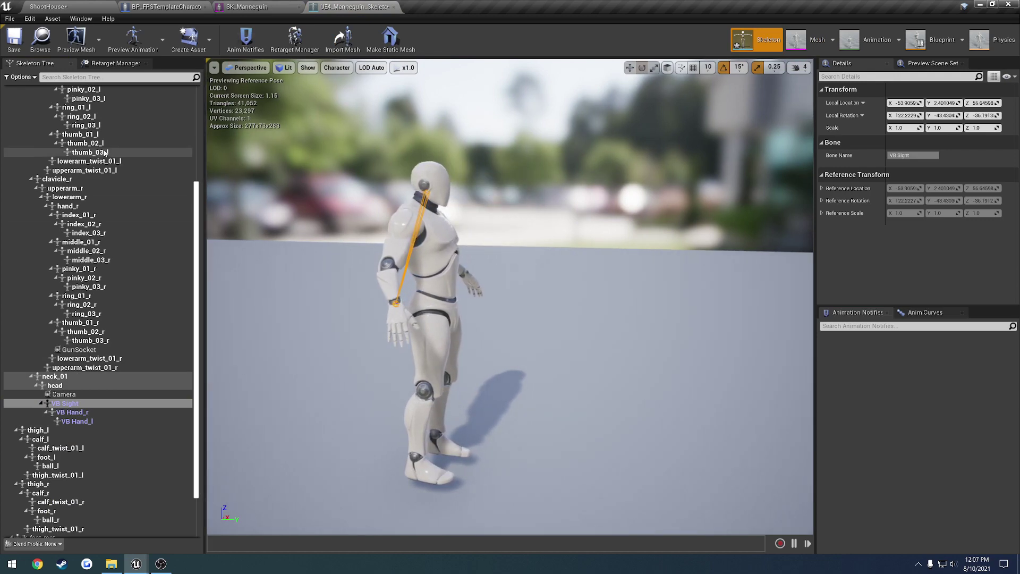
Try rotating the mannequin's root bone around X and undo the rotation.
scroll(101, 149, "up", 10)
left_click(65, 91)
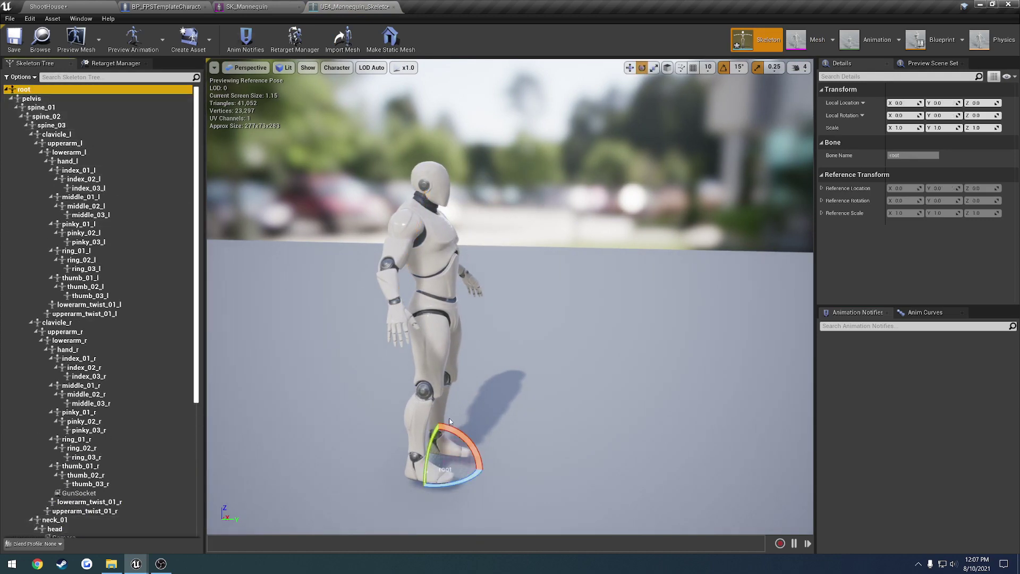
left_click_drag(450, 422, 465, 380)
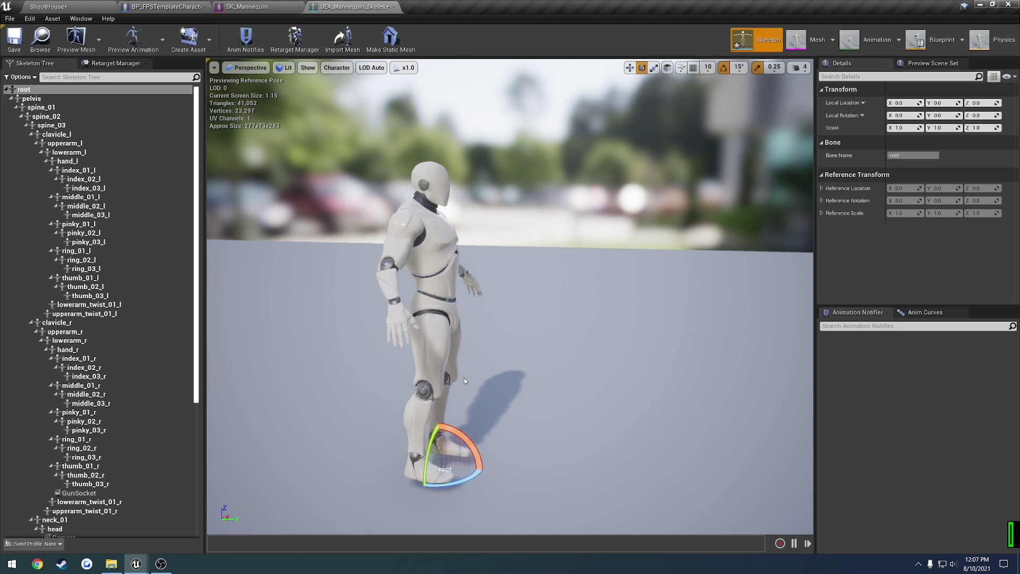
key("ctrl+z")
Try bending the mannequin forward by rotating spine_01 and spine_02 around Z, and undo both rotations.
left_click(43, 107)
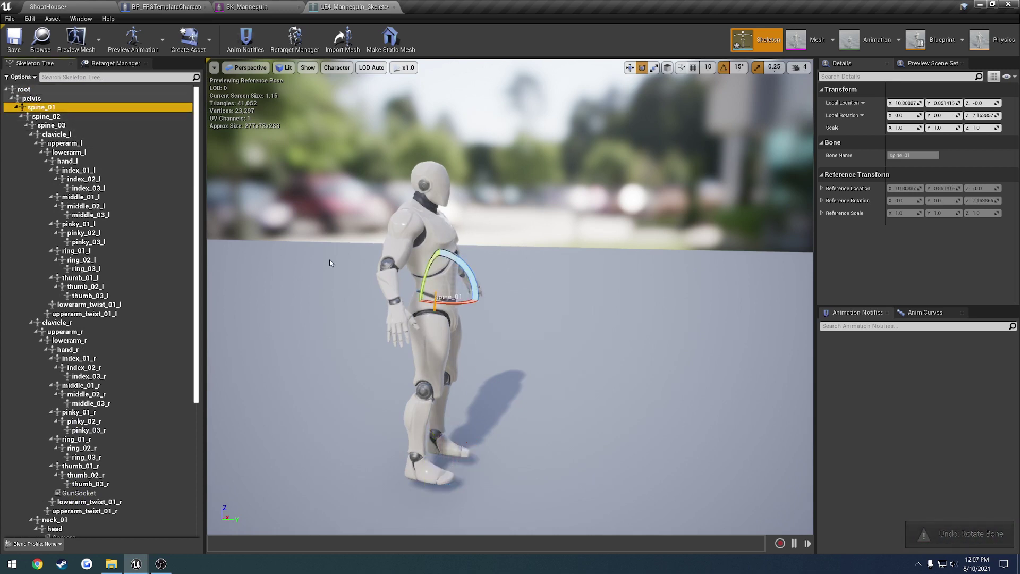
left_click_drag(456, 260, 431, 297)
left_click(106, 117)
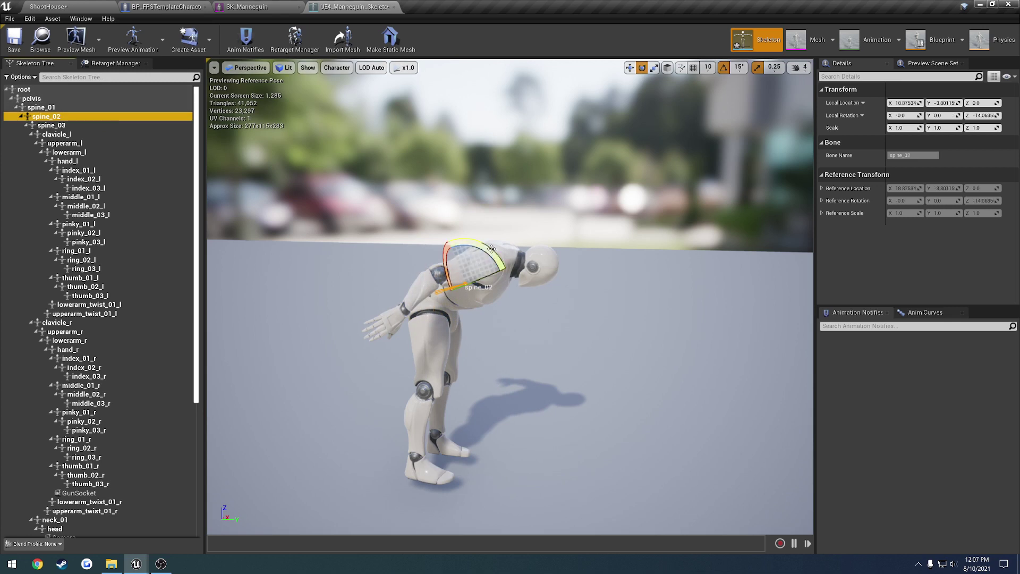
left_click_drag(462, 261, 478, 287)
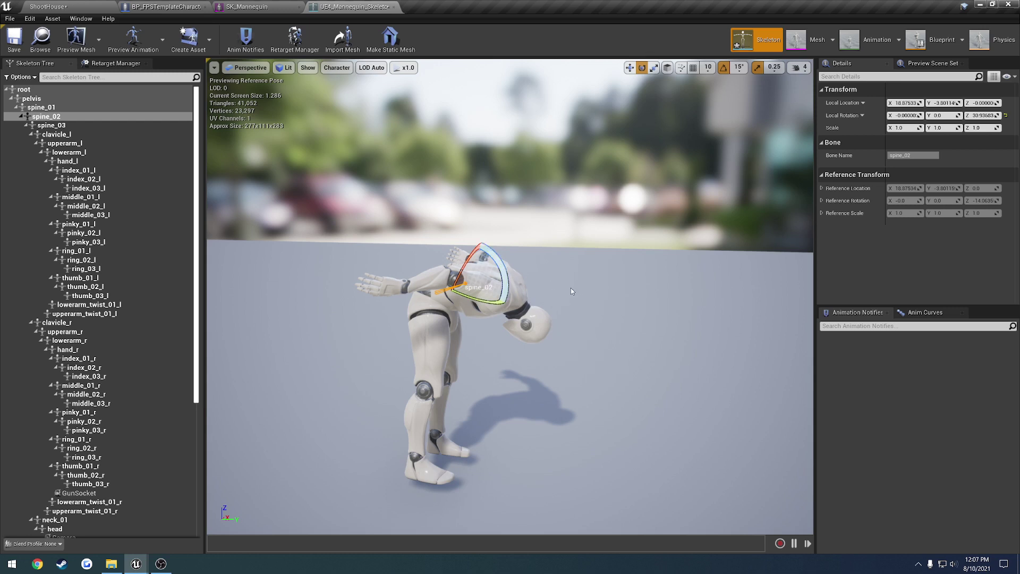
key("ctrl+z")
key("ctrl+z")
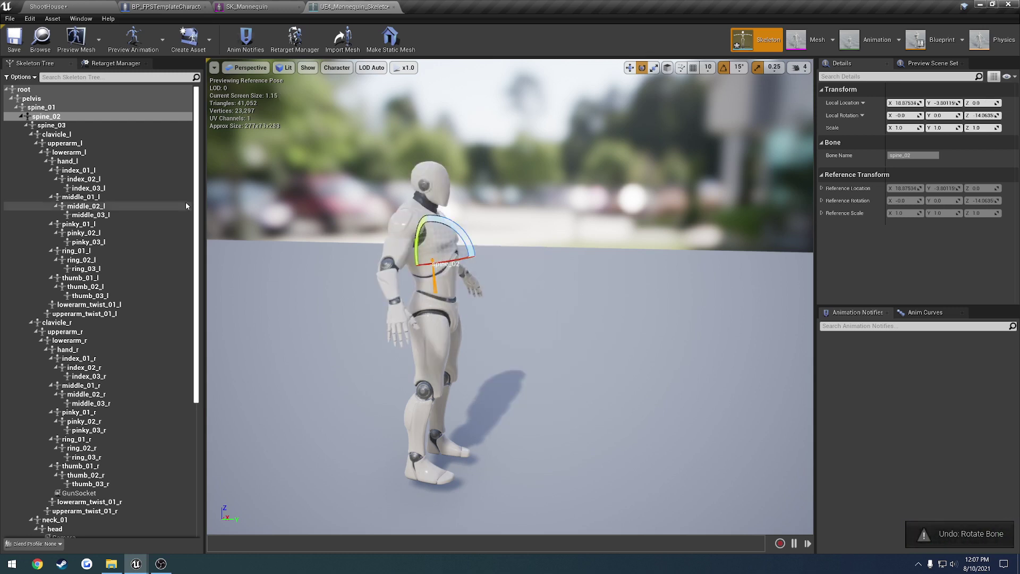
Examine the head bone and its VB Sight virtual bone from the front and the side of the mannequin.
scroll(191, 207, "down", 3)
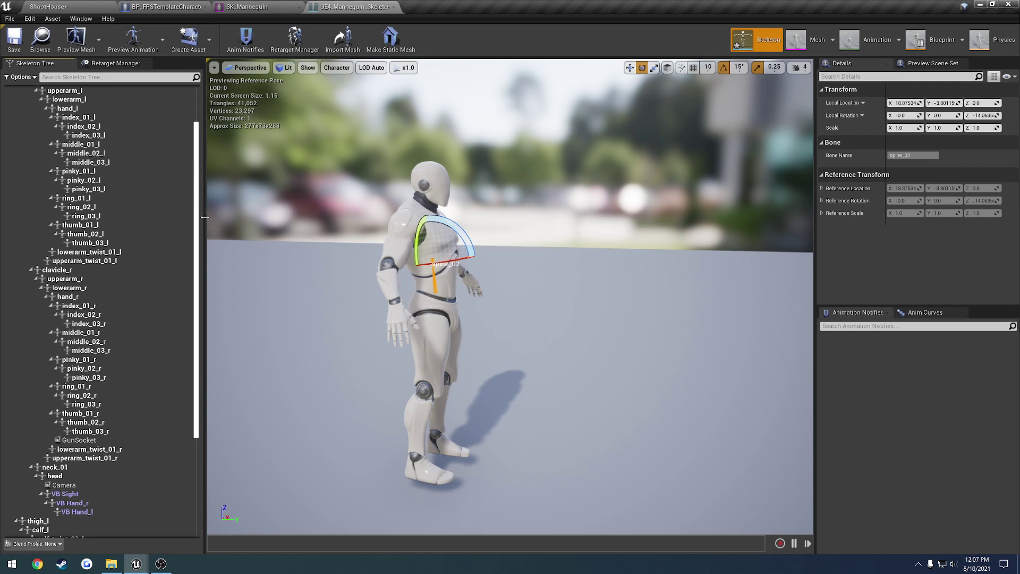
left_click(68, 477)
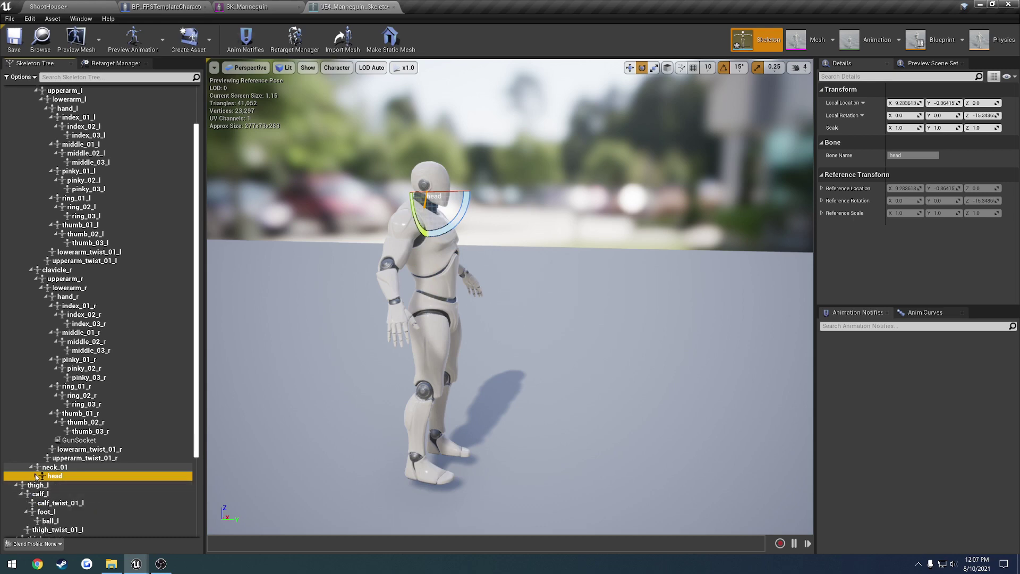
left_click(66, 495)
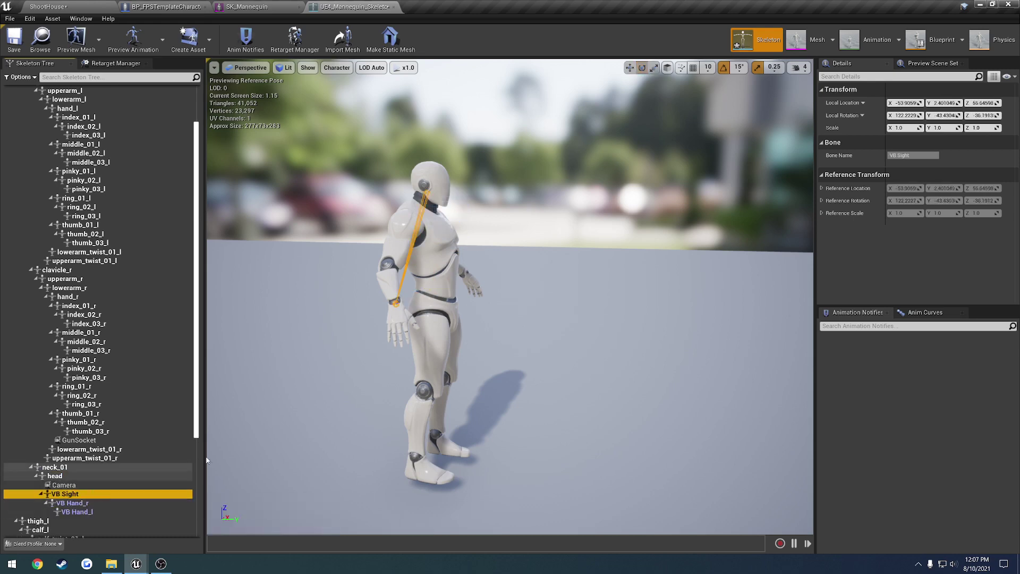
key("d")
right_click_drag(442, 395, 494, 380)
left_click_drag(495, 380, 487, 276)
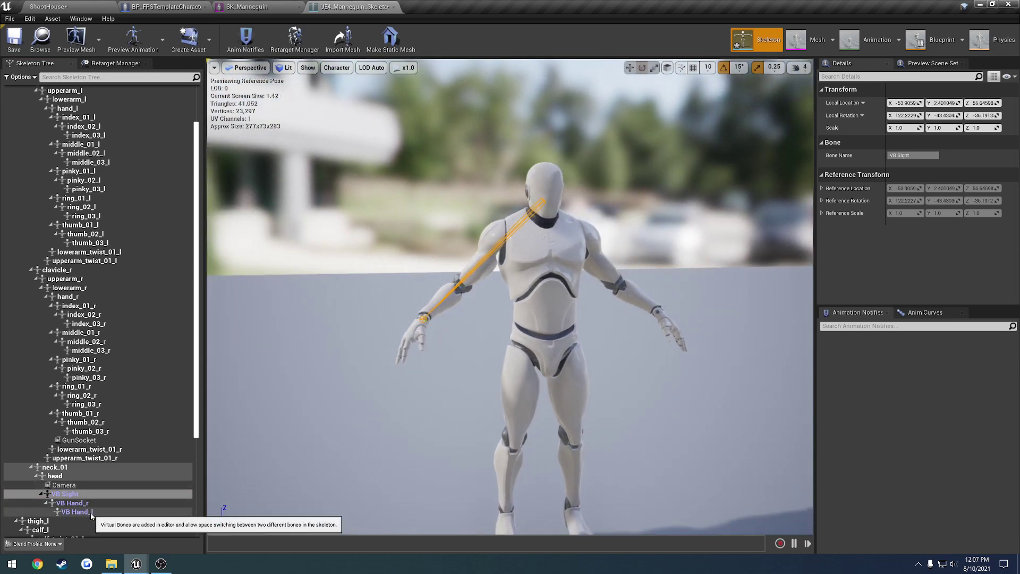
key("a")
right_click_drag(481, 383, 670, 398)
left_click_drag(580, 386, 471, 301)
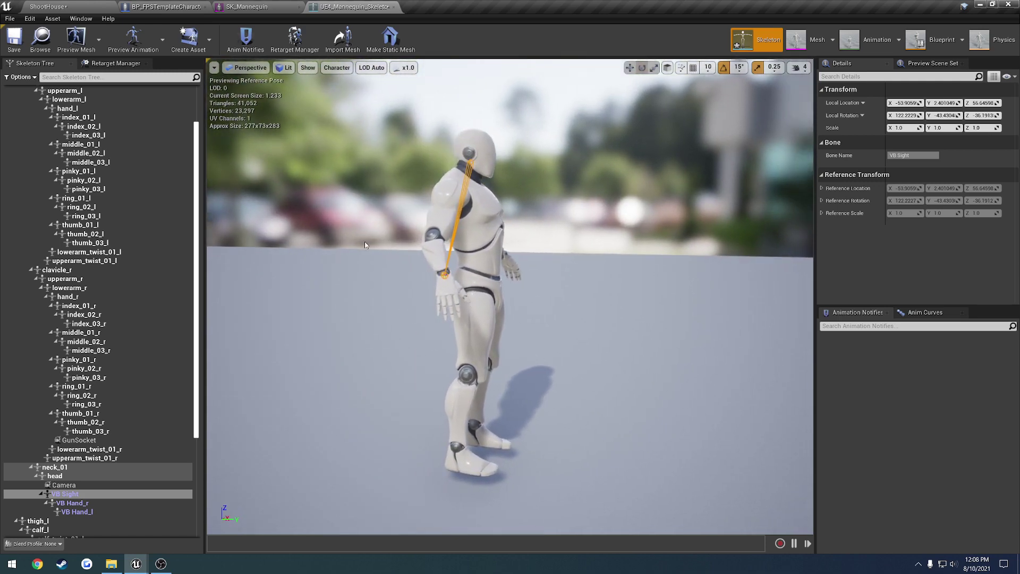
Try bending spine_02 forward to about 61° around Z, check VB Sight in that pose and undo the rotation.
scroll(158, 266, "up", 3)
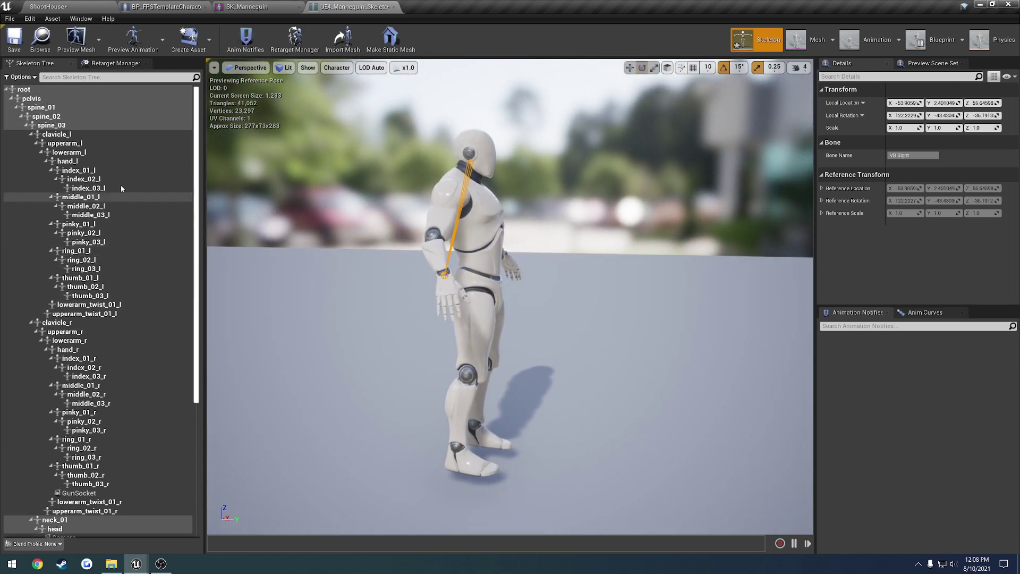
left_click(77, 117)
left_click_drag(489, 199, 581, 225)
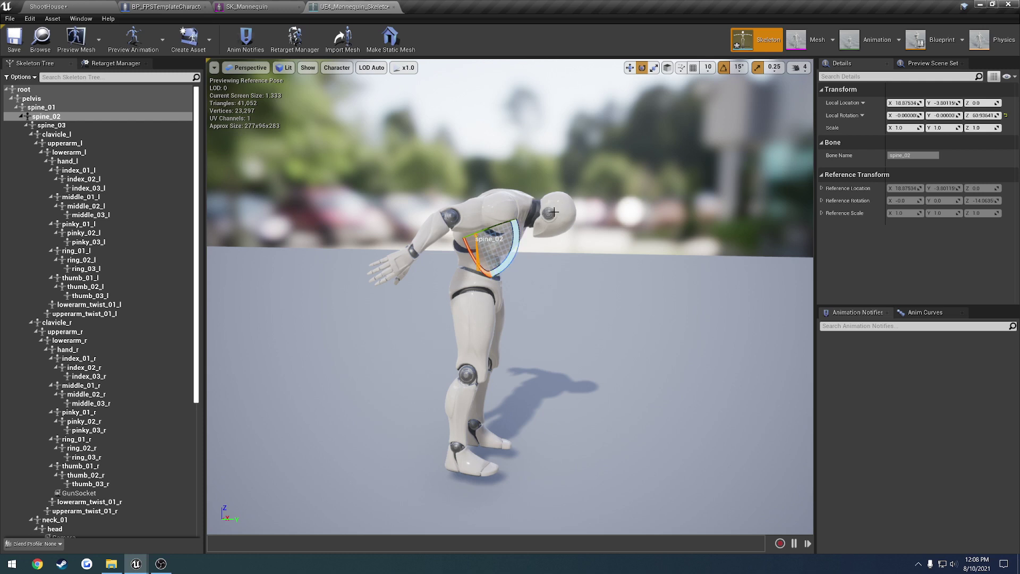
scroll(96, 319, "down", 5)
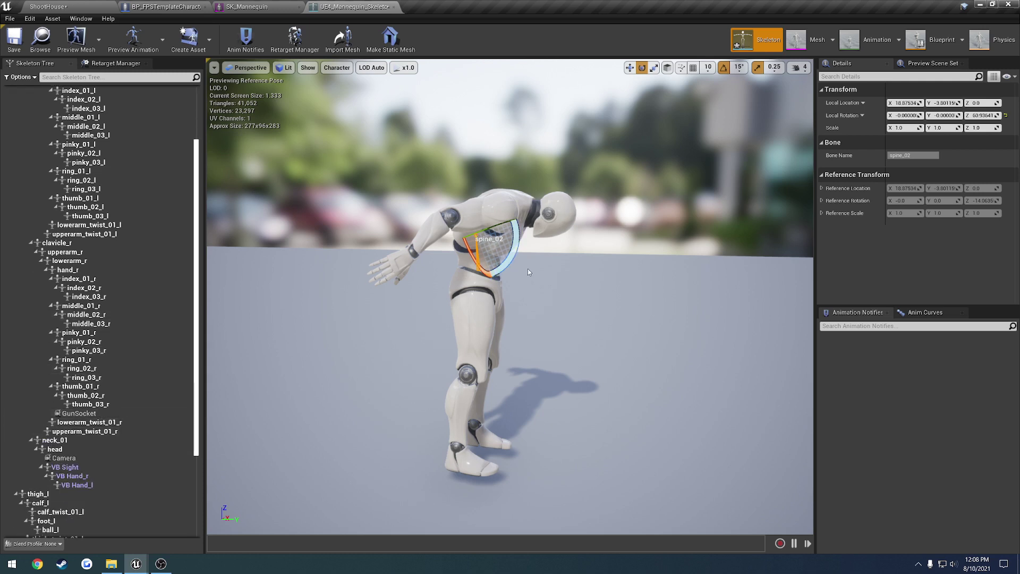
left_click(74, 467)
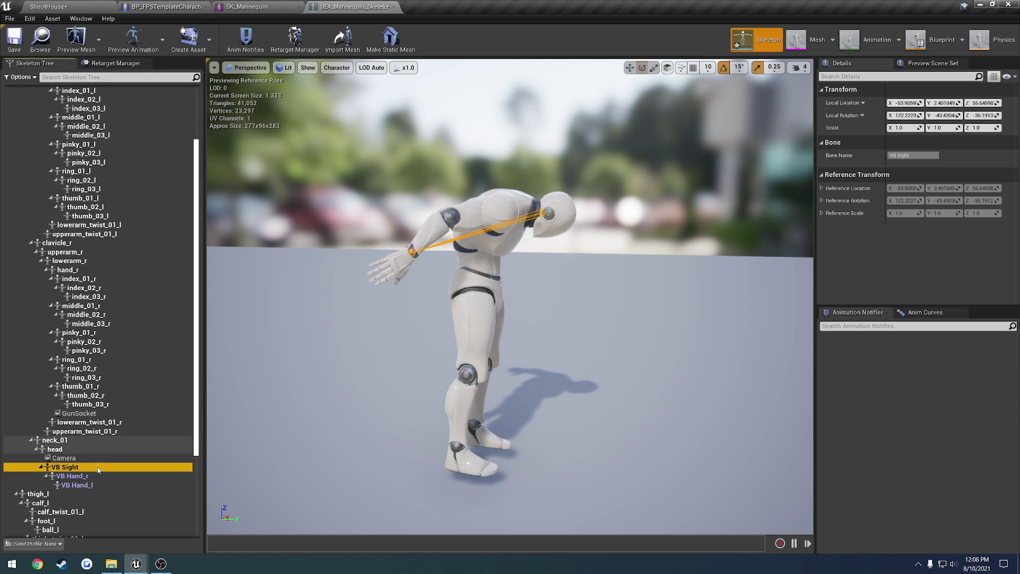
key("ctrl+z")
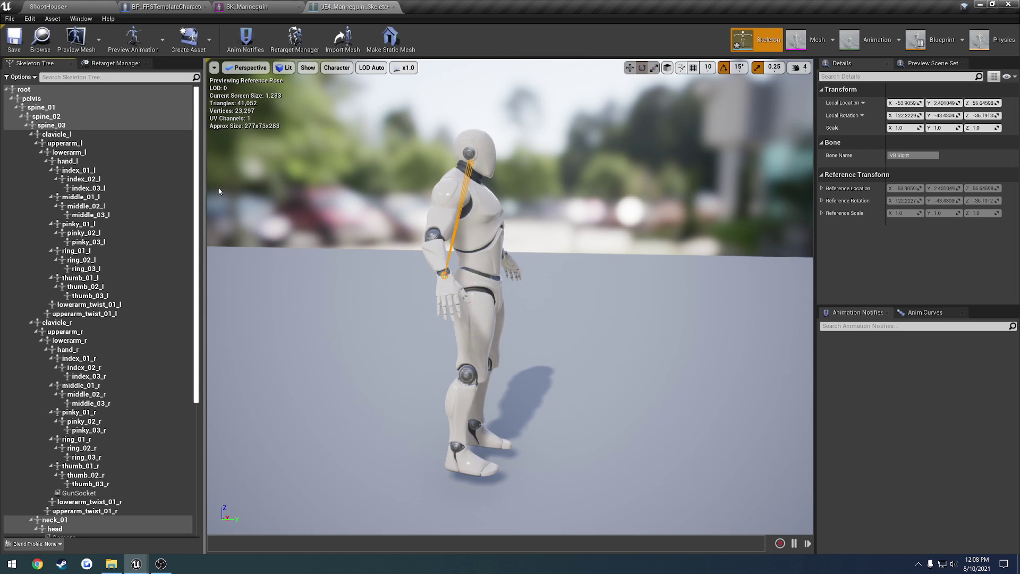
Select the head bone and look through the target bones offered for a virtual bone, without adding one.
left_click_drag(200, 136, 197, 209)
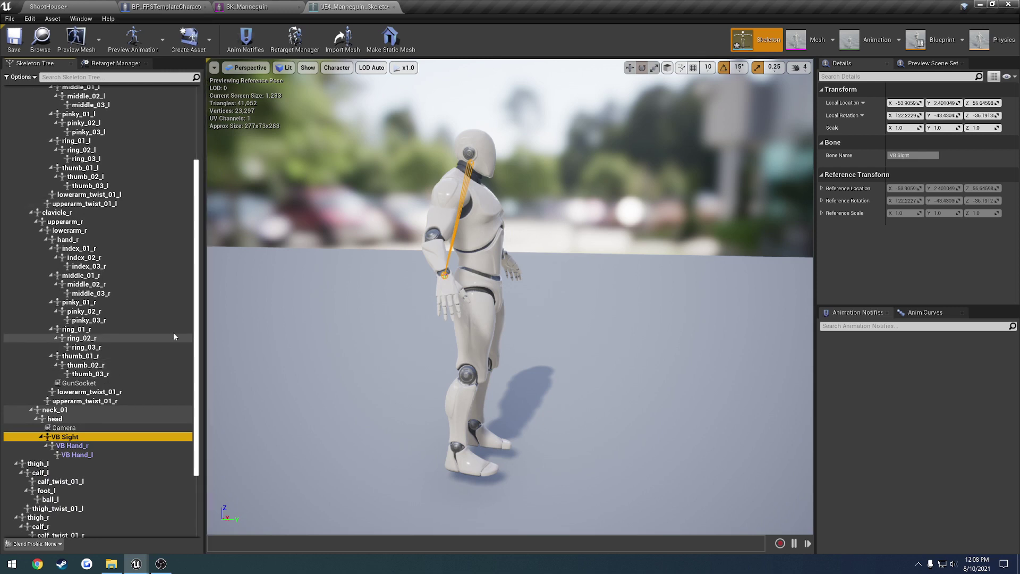
scroll(106, 340, "down", 5)
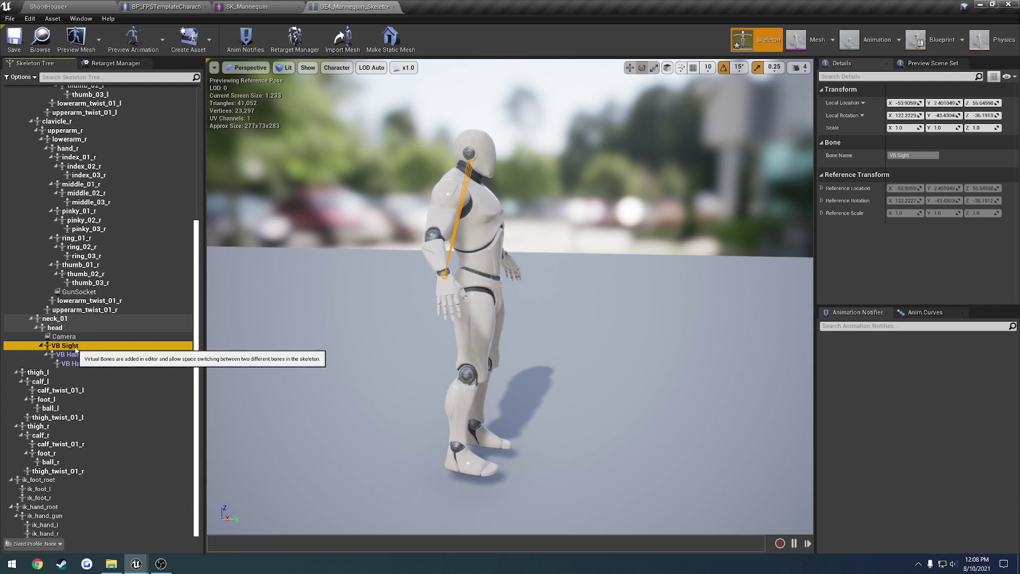
left_click(55, 328)
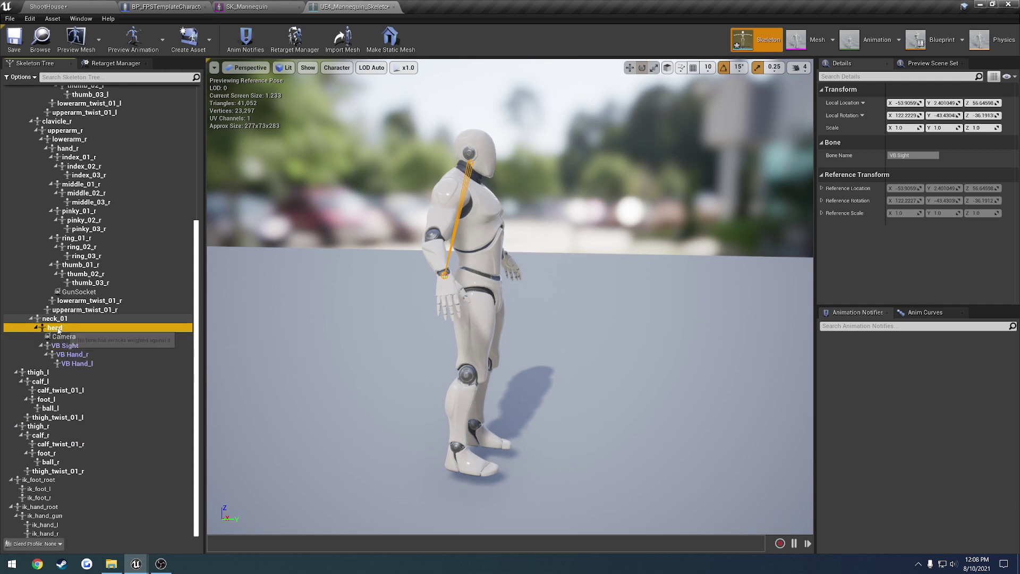
right_click(60, 328)
mouse_move(127, 397)
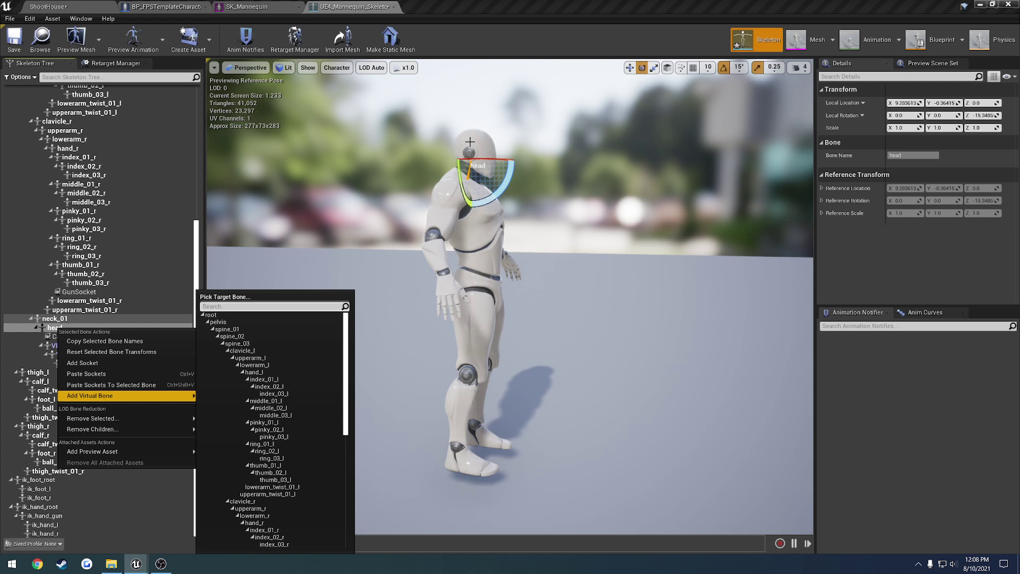
left_click(470, 142)
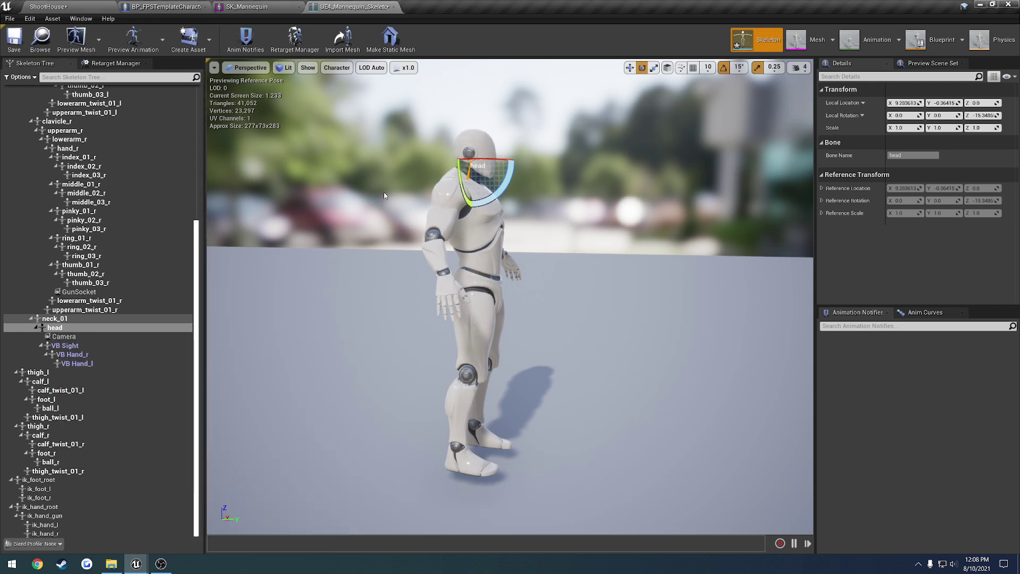
Search the virtual bone targets available from the head bone for "hand", without adding another virtual bone.
right_click(63, 329)
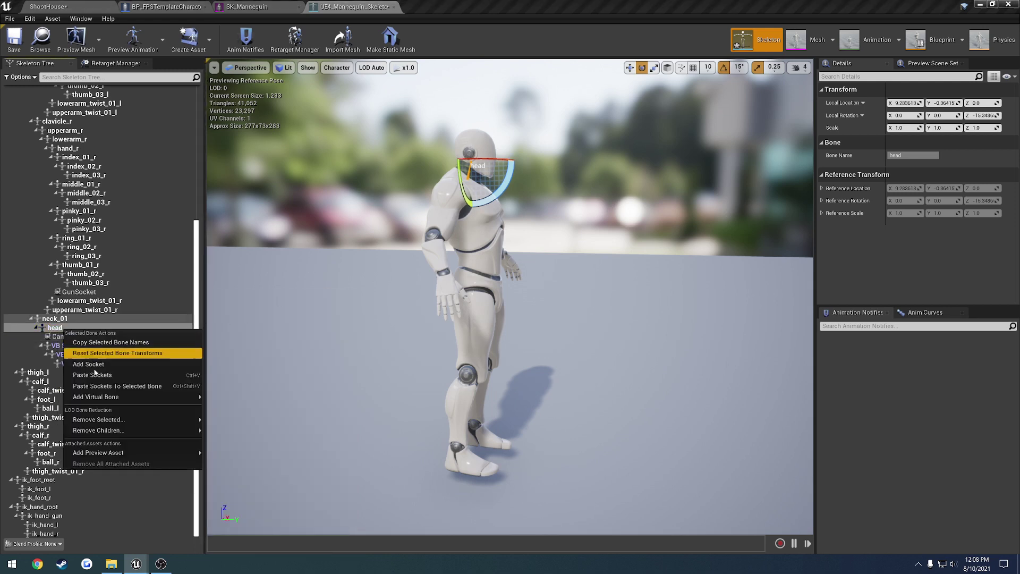
mouse_move(107, 396)
type("hand")
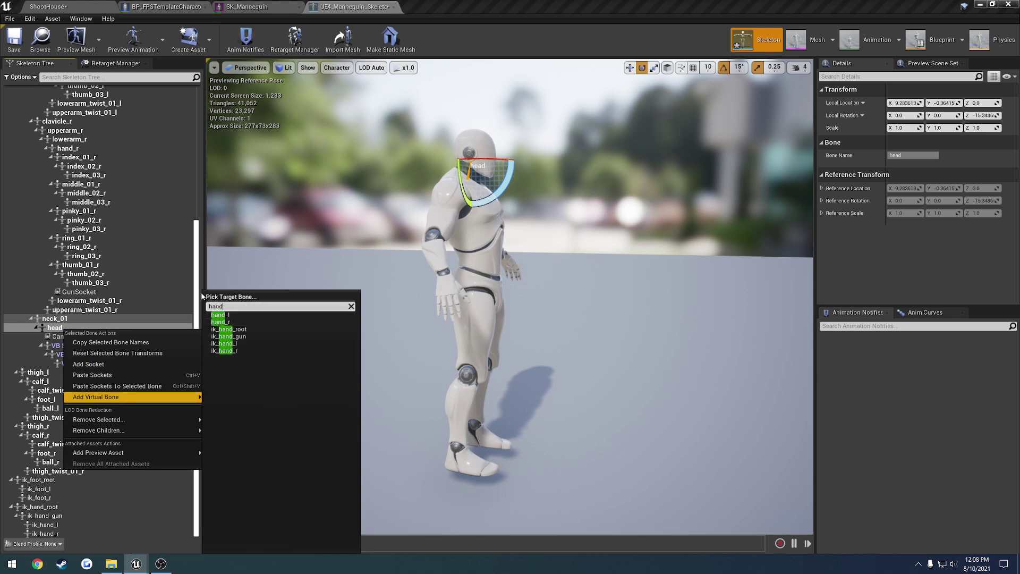
left_click(220, 314)
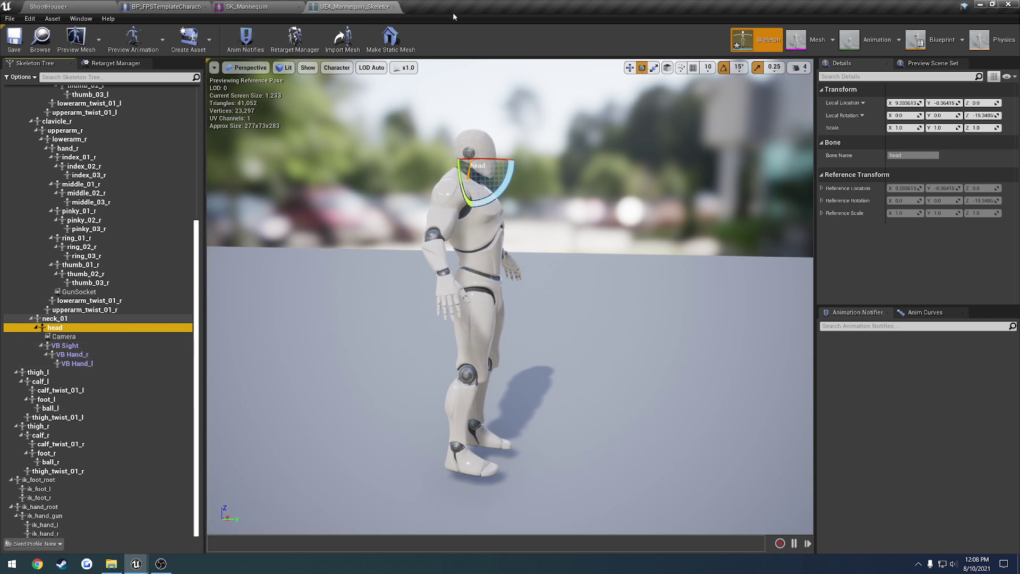
Open the TESTANIMBP animation blueprint's Essentials layer and inspect the VB Sight Transform (Modify) Bone node driven by Relative to Hand Transform.
left_click(940, 41)
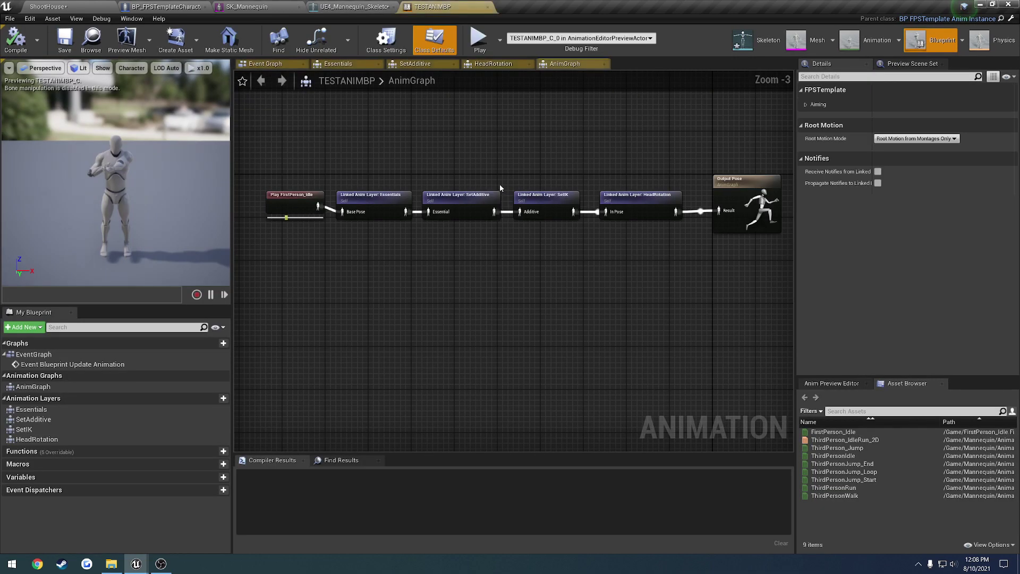
double_click(369, 206)
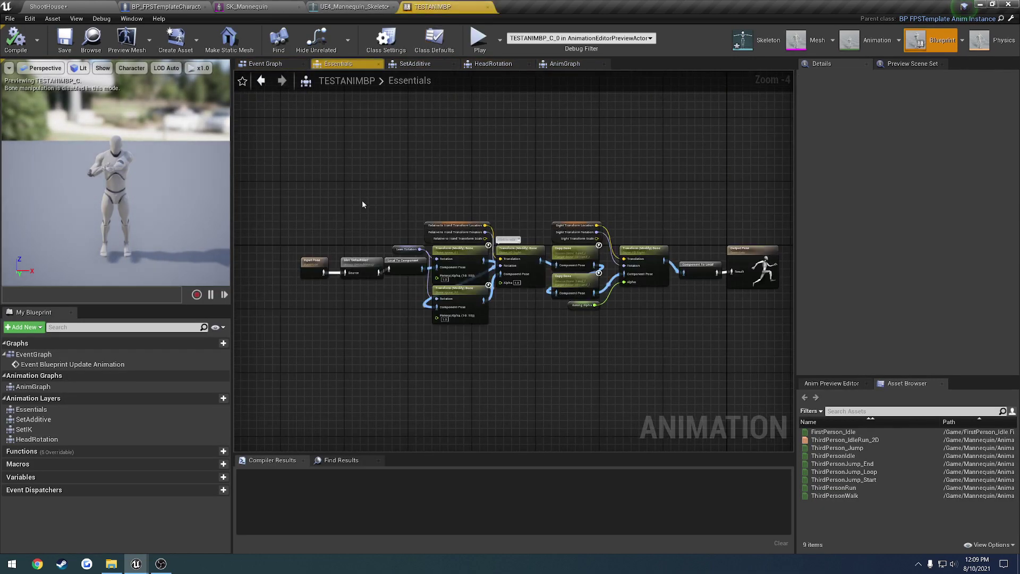
right_click_drag(343, 329, 239, 307)
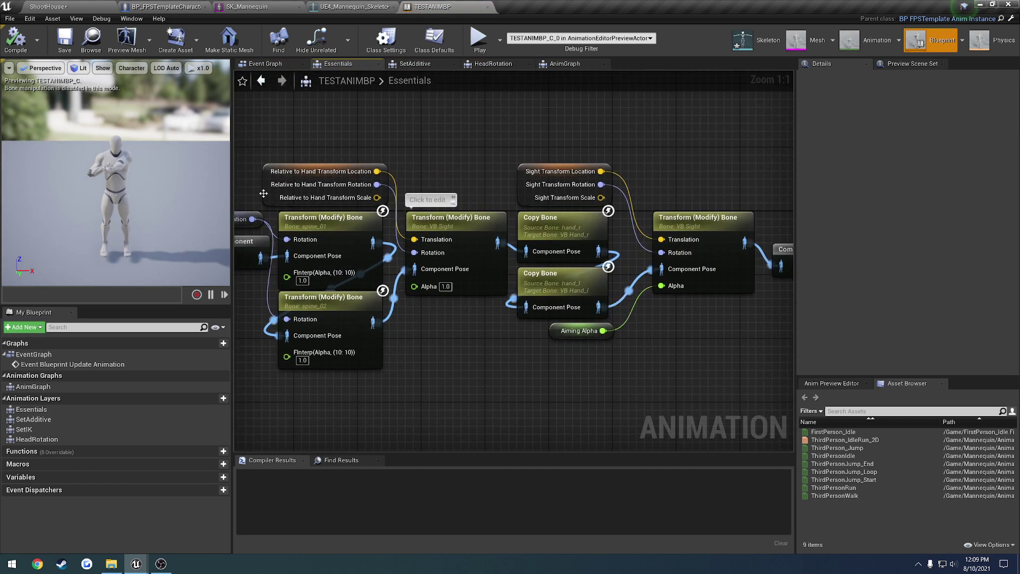
left_click(265, 192)
right_click_drag(432, 213, 379, 213)
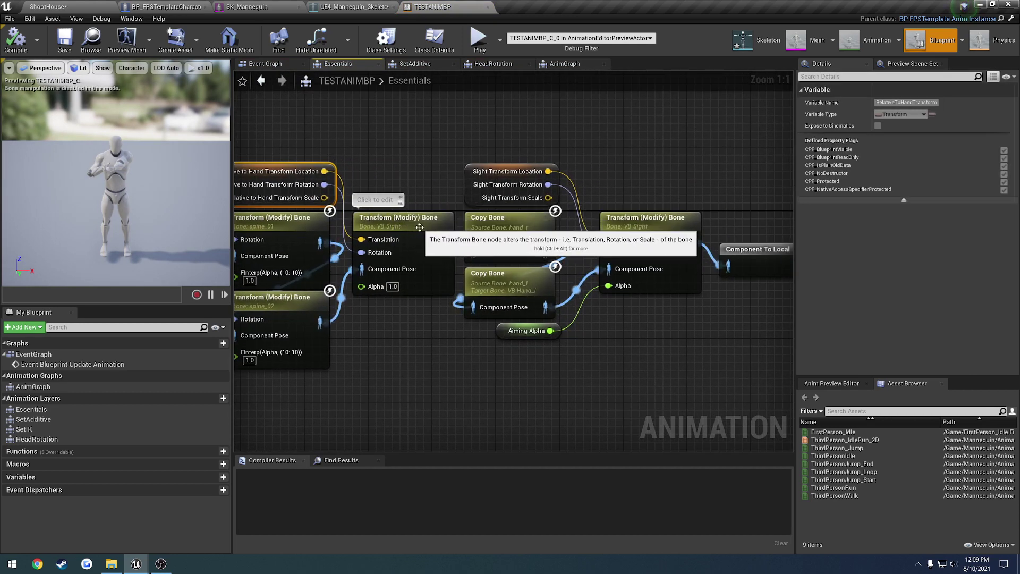
left_click(403, 227)
right_click_drag(181, 167, 181, 167)
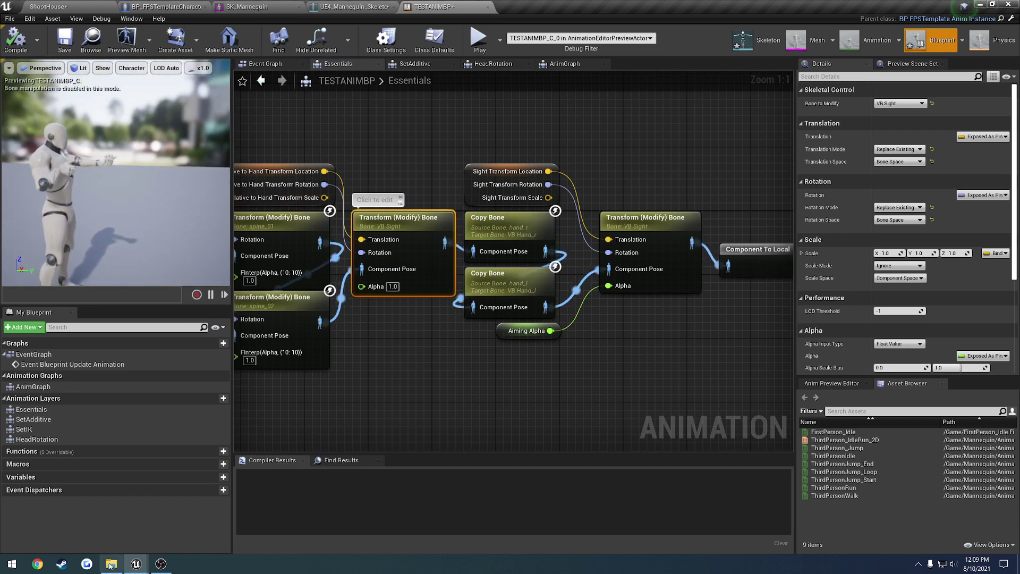
Switch to the ADSTut editor, open the AnimBP_C++ animation graph and place its narrowed window beside the TESTANIMBP graph.
mouse_move(136, 563)
left_click(79, 516)
left_click_drag(329, 4, 264, 47)
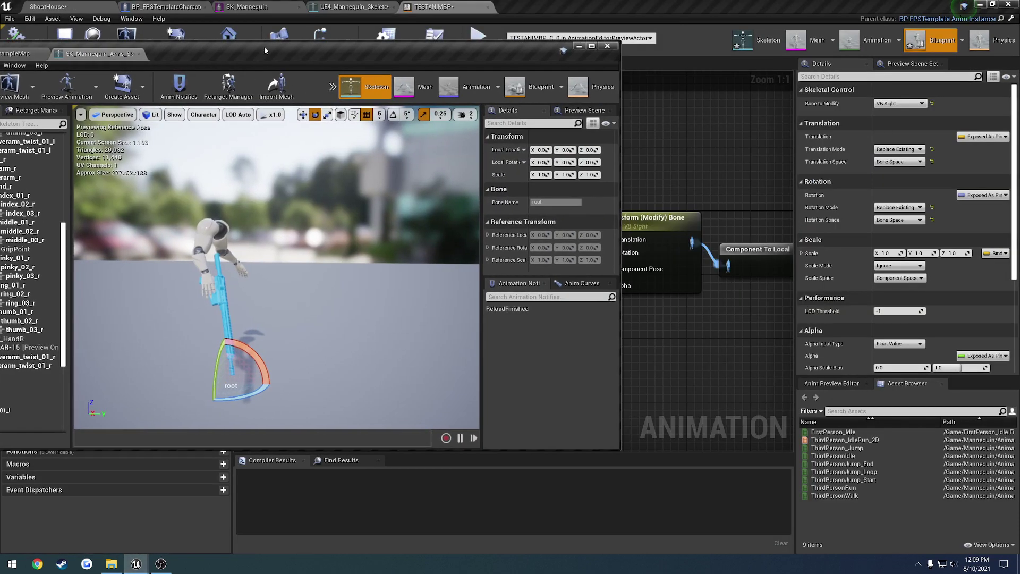
left_click(529, 87)
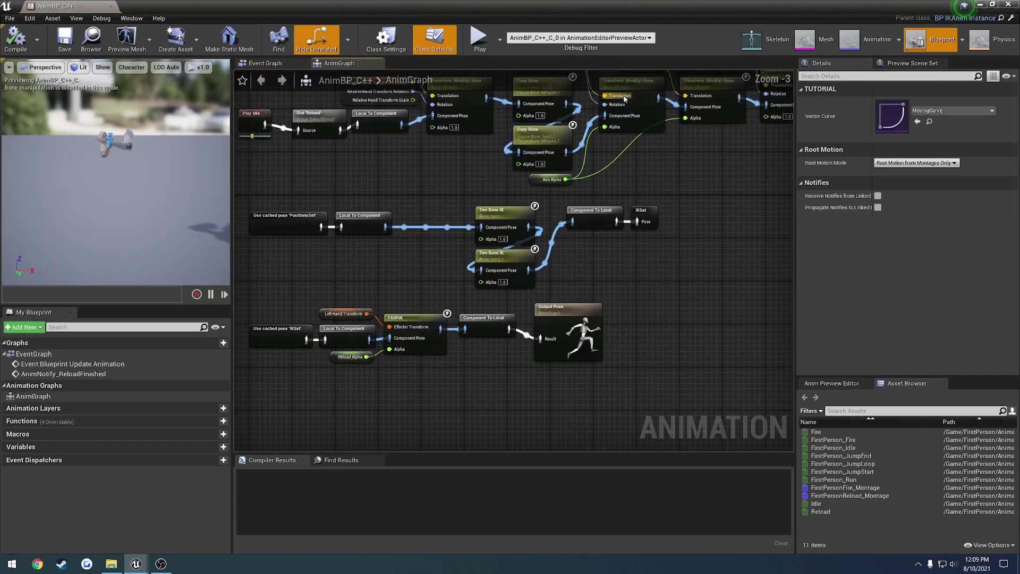
right_click_drag(462, 172, 432, 314)
scroll(423, 300, "up", 2)
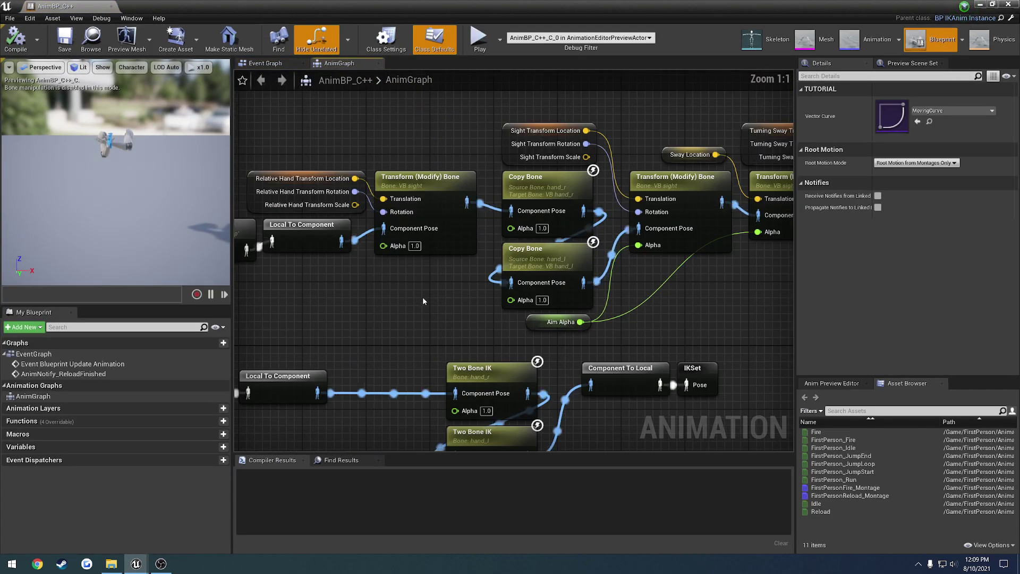
left_click_drag(378, 6, 192, 56)
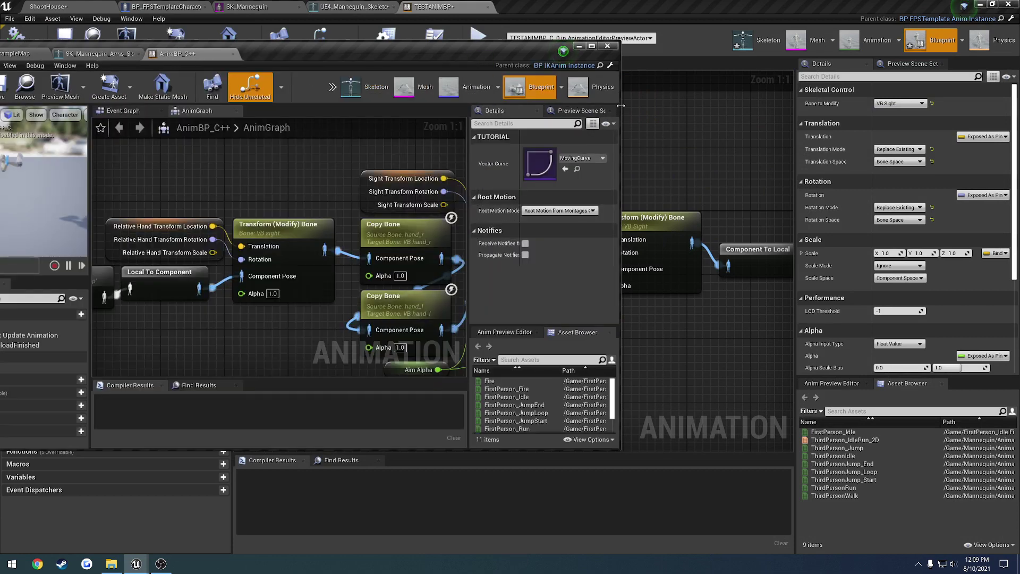
left_click_drag(620, 106, 459, 106)
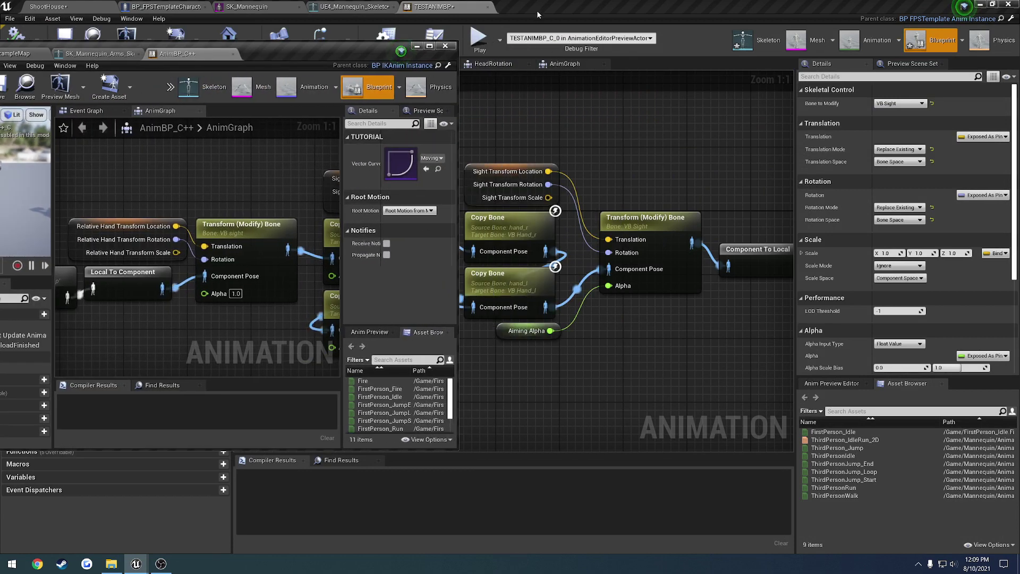
Compare the translation and rotation spaces of the VB sight Transform (Modify) Bone nodes in AnimBP_C++ with the aiming node in TESTANIMBP.
left_click(247, 226)
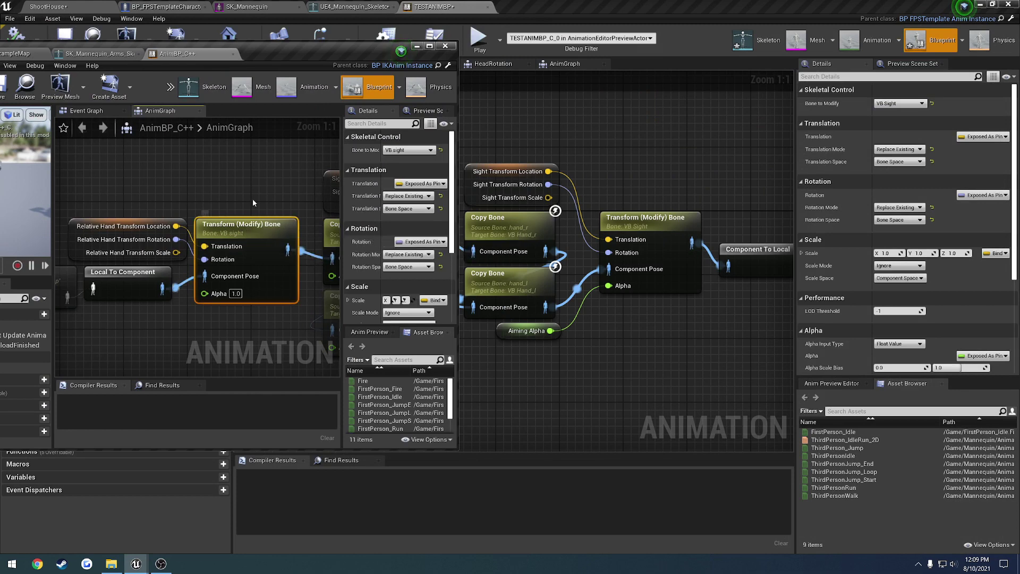
right_click_drag(253, 199, 147, 192)
left_click(259, 217)
right_click_drag(258, 217, 73, 235)
left_click(164, 216)
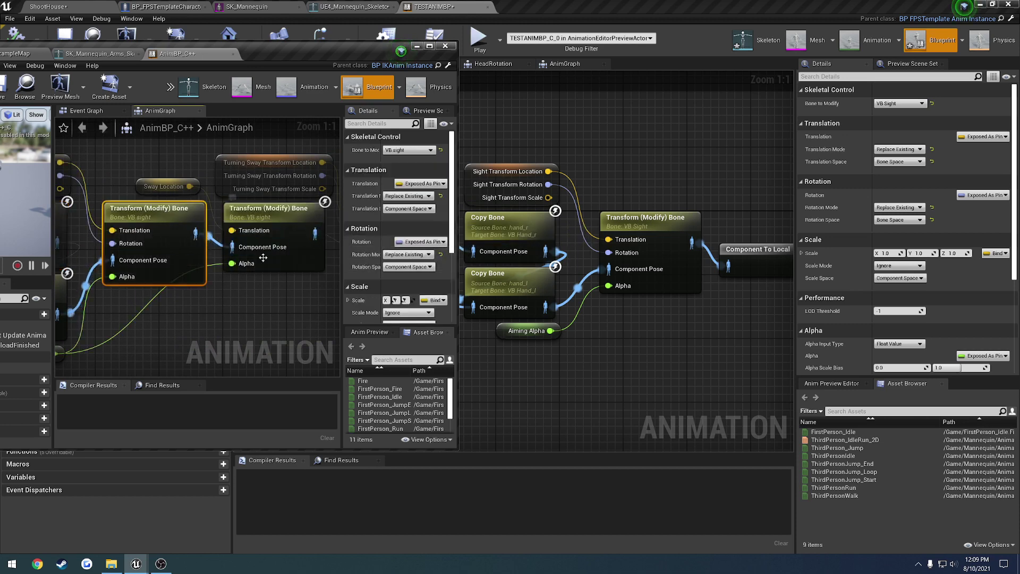
right_click_drag(201, 208, 227, 216)
right_click_drag(270, 242, 193, 214)
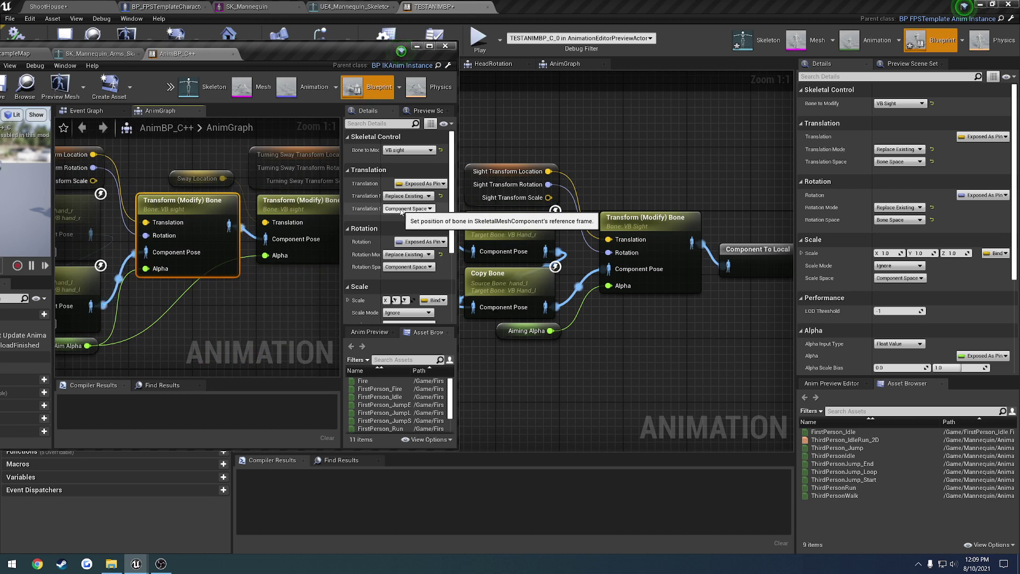
left_click(654, 223)
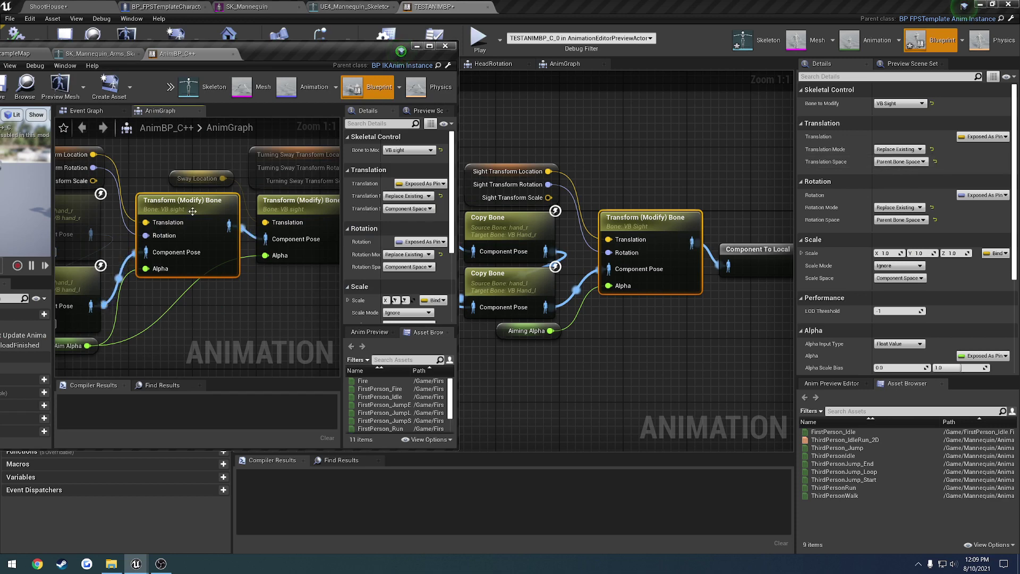
Maximize the AnimBP_C++ window, check its Event Graph and return to the AnimGraph.
right_click_drag(298, 280, 182, 288)
right_click_drag(263, 268, 85, 285)
left_click_drag(272, 61, 444, 156)
double_click(444, 156)
left_click(265, 64)
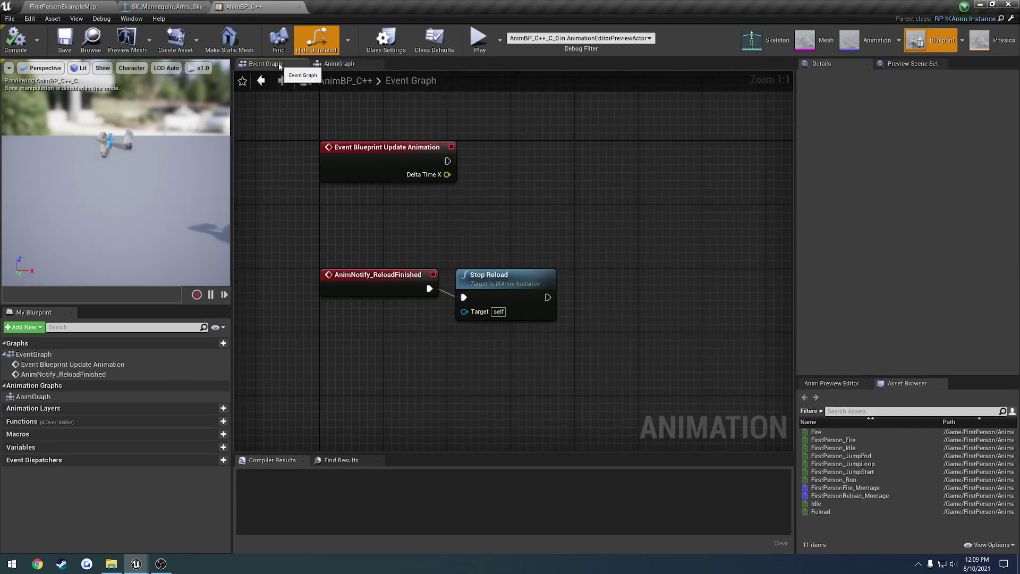
left_click(338, 64)
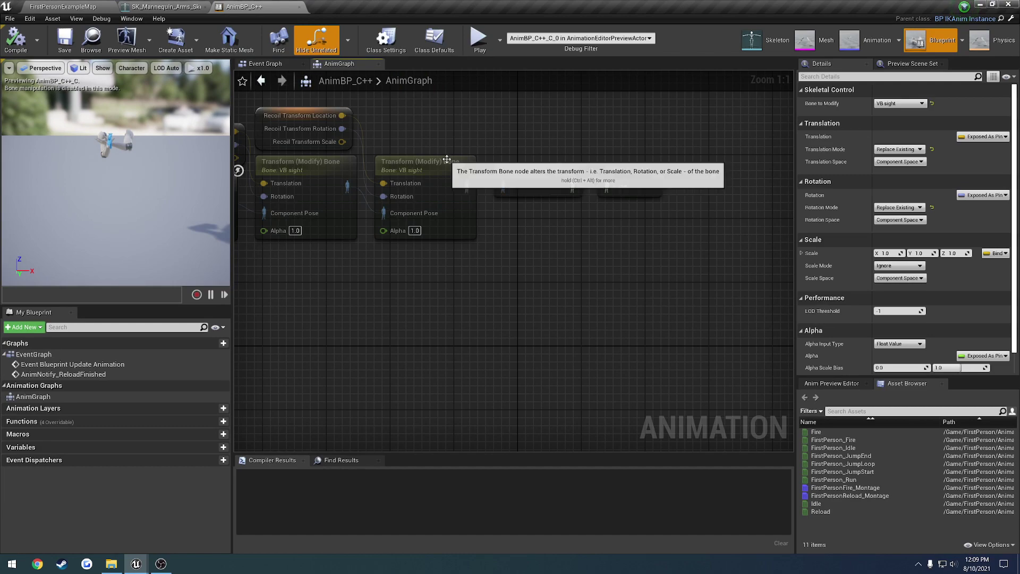
Inspect the effector and joint target settings of the hand_r Two Bone IK node in the AnimBP_C++ AnimGraph.
scroll(445, 155, "down", 2)
right_click_drag(399, 180, 585, 237)
scroll(511, 334, "down", 1)
right_click_drag(511, 333, 612, 314)
left_click(492, 258)
right_click_drag(626, 258, 482, 240)
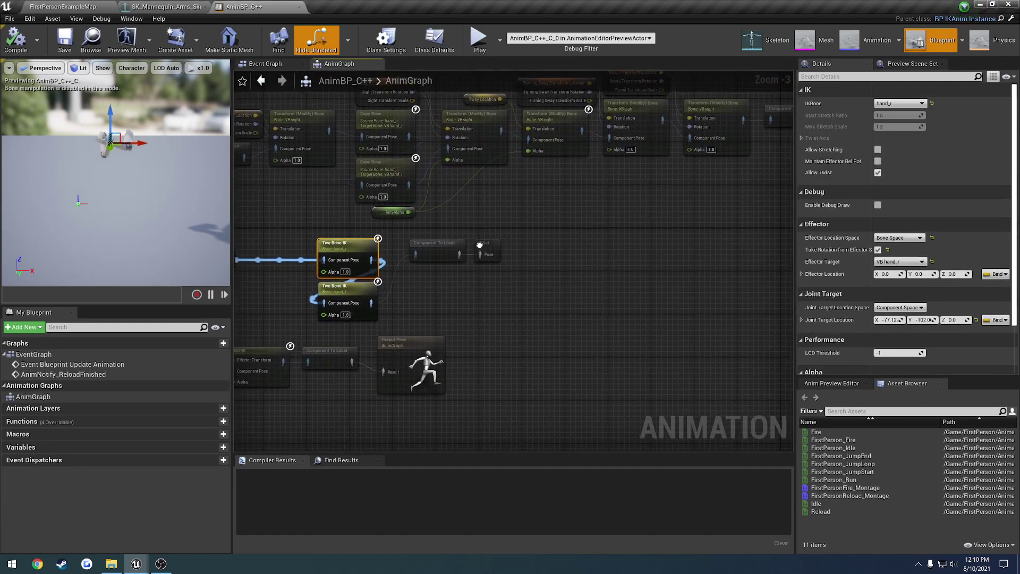
Go back to TESTANIMBP, open its SetIK layer and inspect the hand_l Two Bone IK node's settings.
left_click(982, 3)
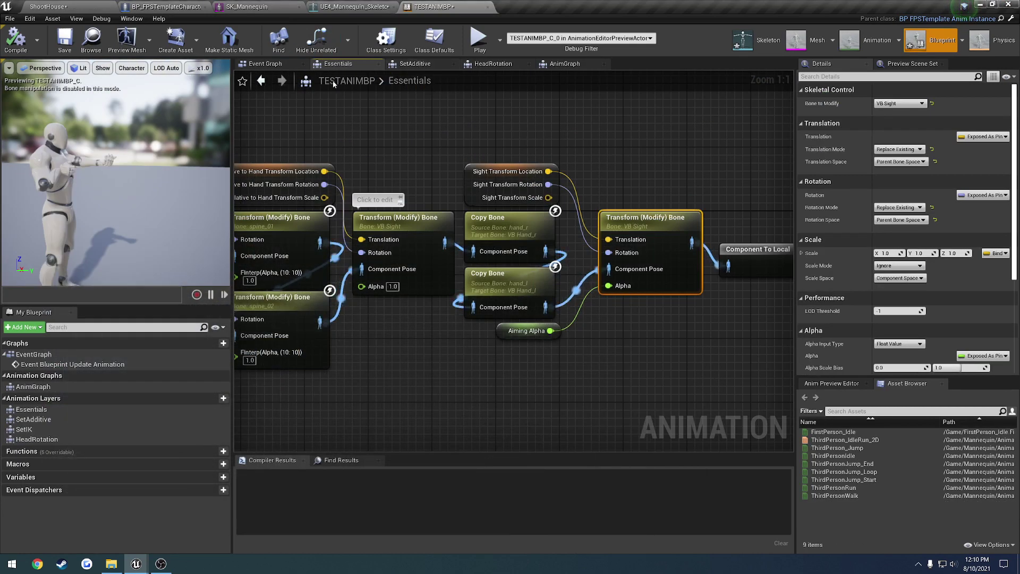
left_click(565, 64)
double_click(545, 199)
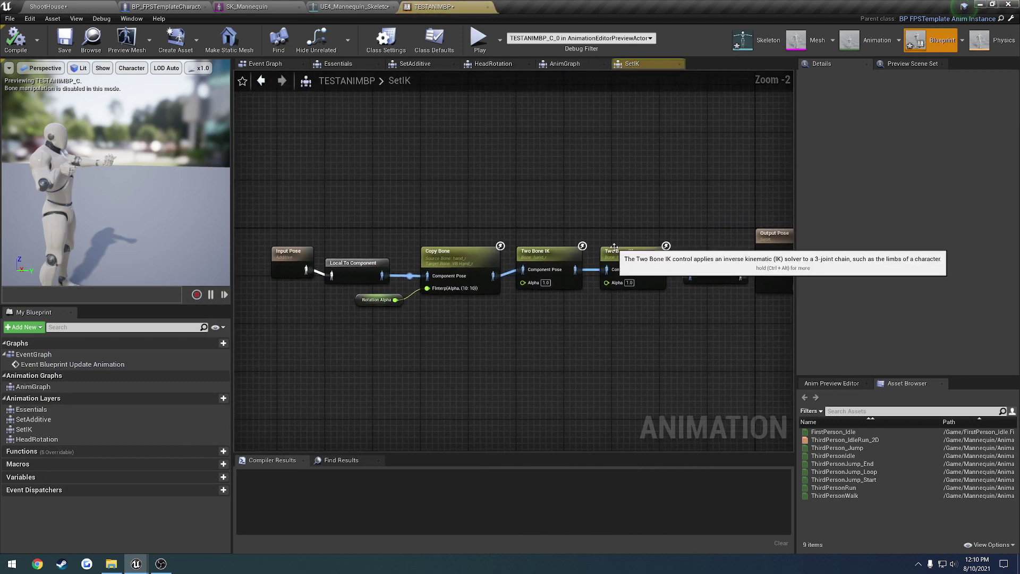
left_click(621, 255)
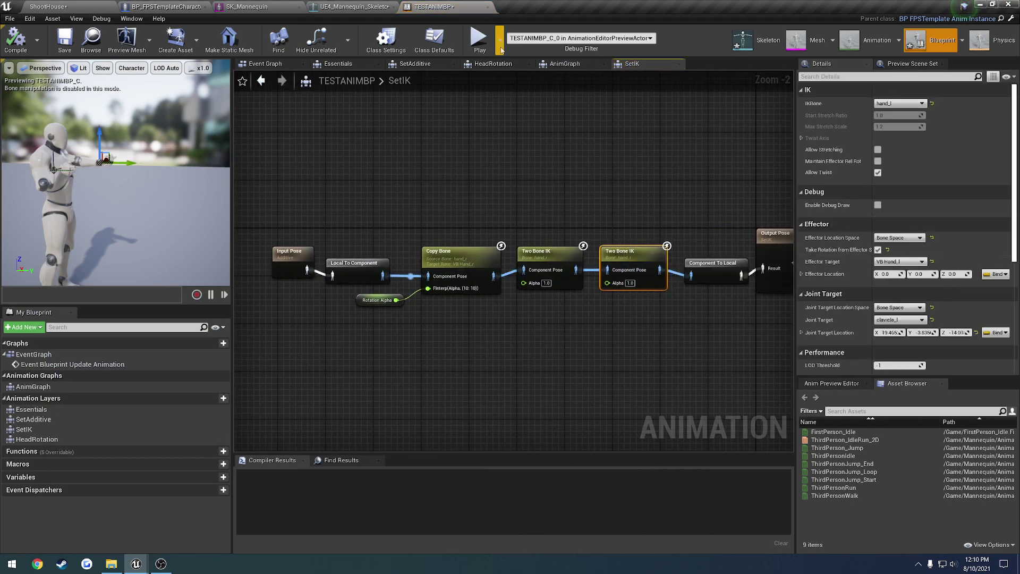
Reopen the Essentials layer and review the aiming VB Sight node's Translation Space options and the preview mannequin, keeping Parent Bone Space.
left_click(565, 63)
double_click(404, 197)
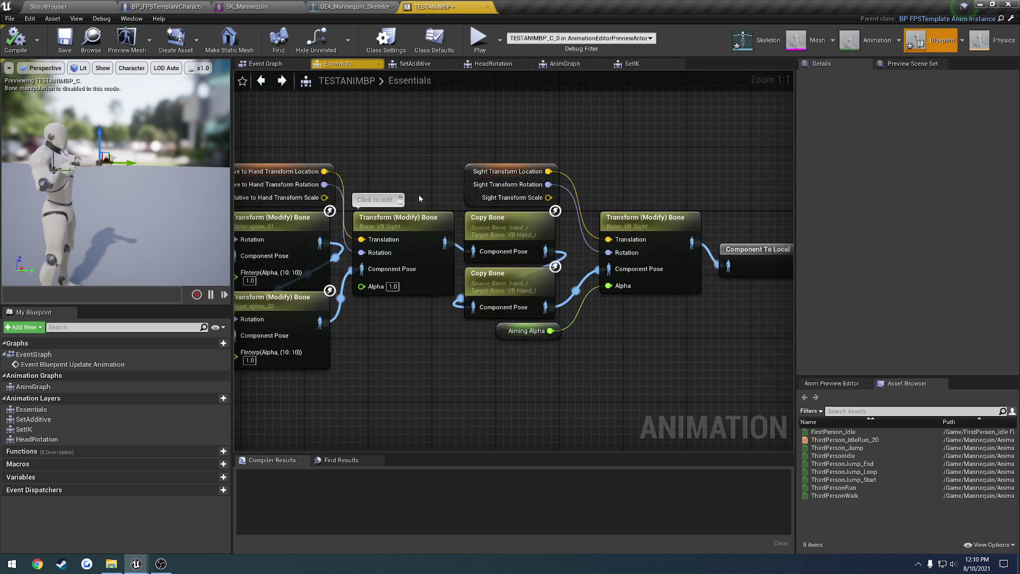
left_click(391, 224)
right_click_drag(394, 227, 270, 215)
left_click(401, 200)
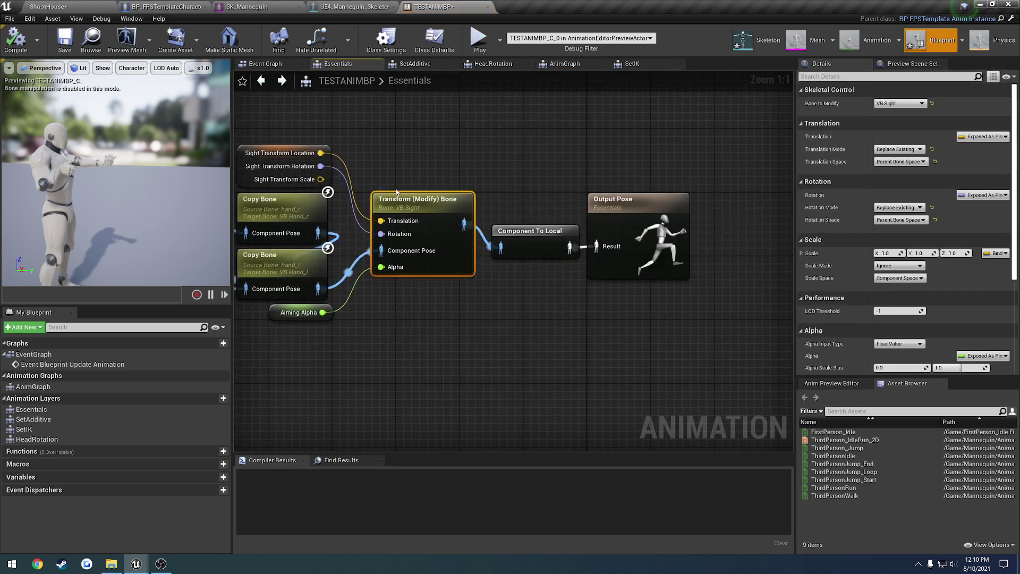
left_click(901, 161)
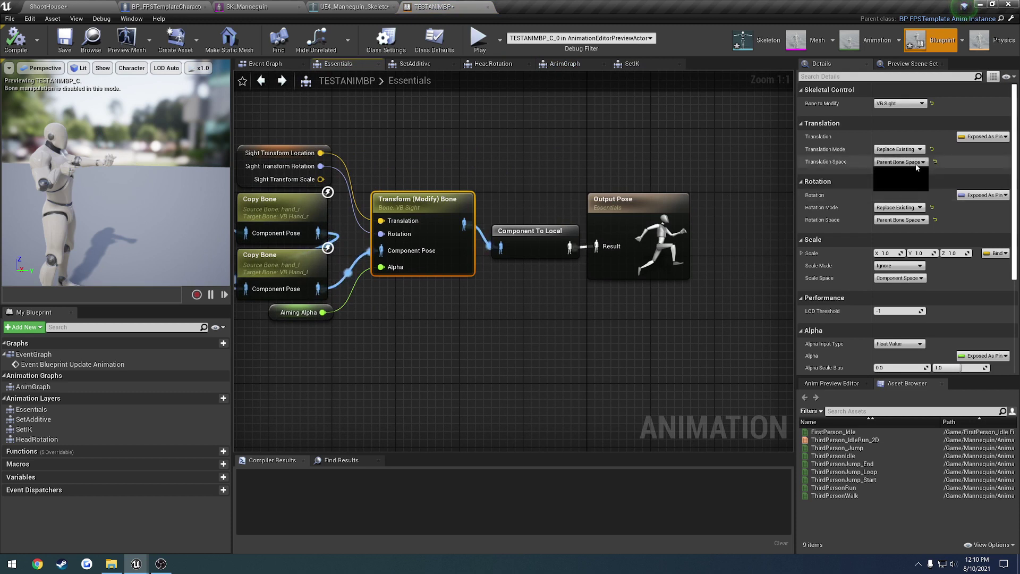
left_click(901, 182)
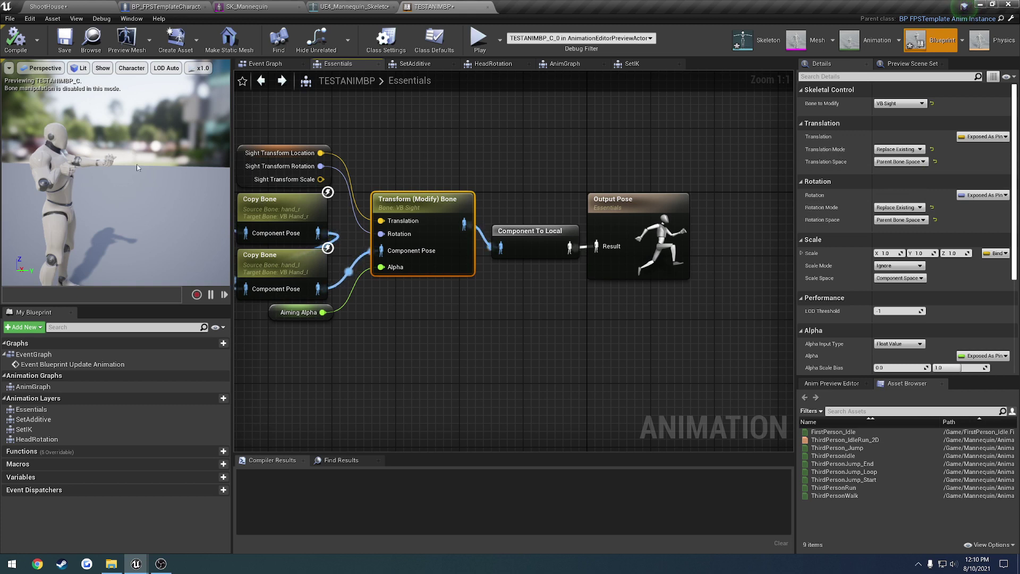
left_click_drag(137, 167, 121, 146)
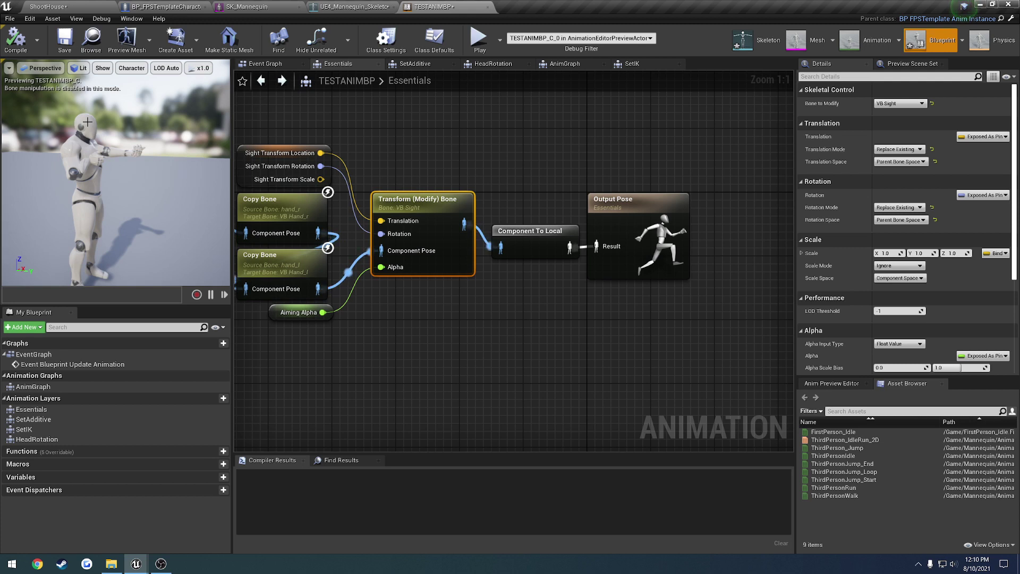
Close the TESTANIMBP, mannequin skeleton, SK_Mannequin and BP_FPSTemplateCharacter editors to return to the ShootHouse level.
left_click(488, 7)
left_click(396, 7)
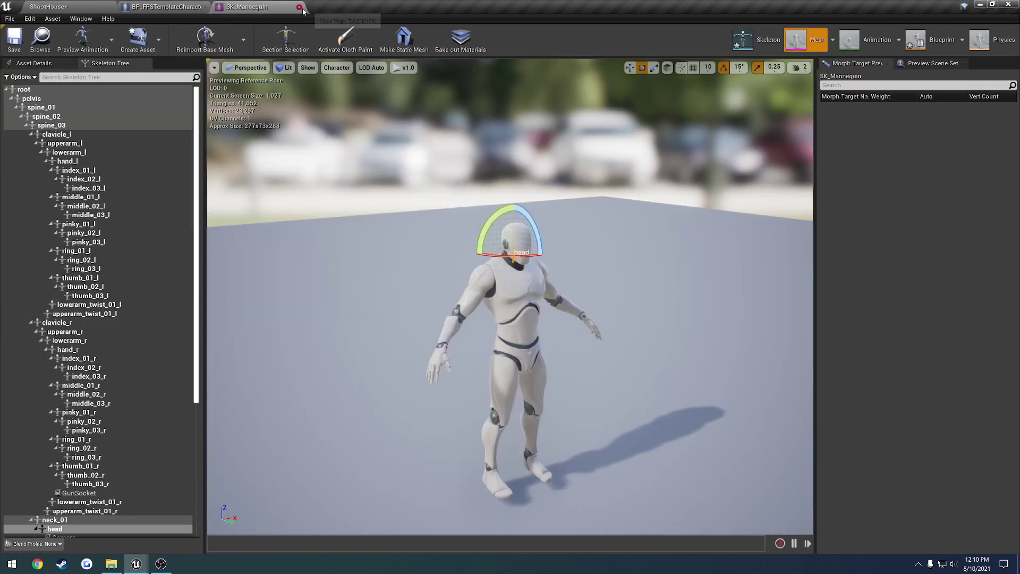
left_click(300, 7)
left_click(204, 7)
Play-test first-person aiming in the ShootHouse level, stop the session and view BP_FPSTemplateCharacter from the side.
left_click(711, 42)
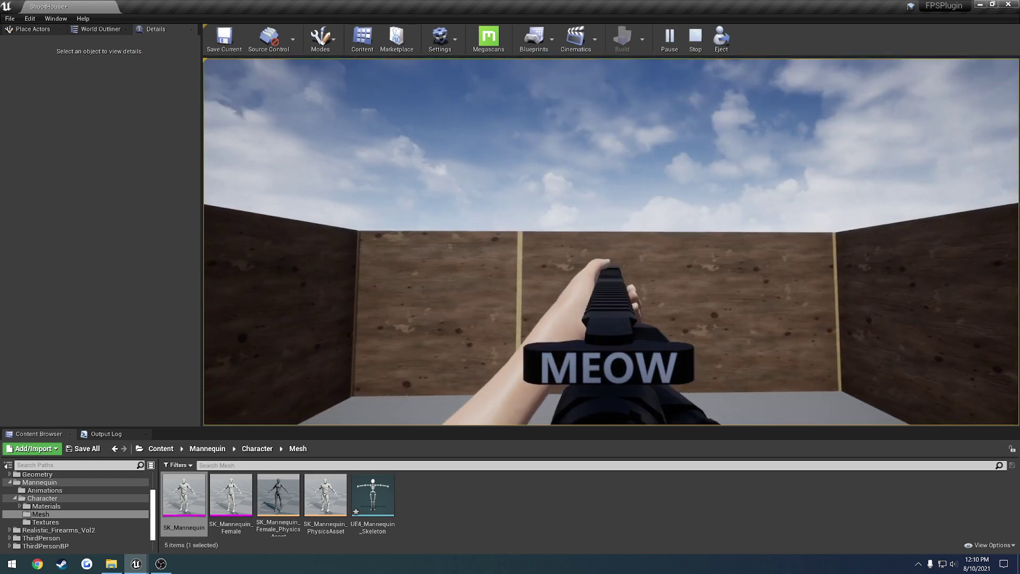
key("shift+F1")
left_click(695, 39)
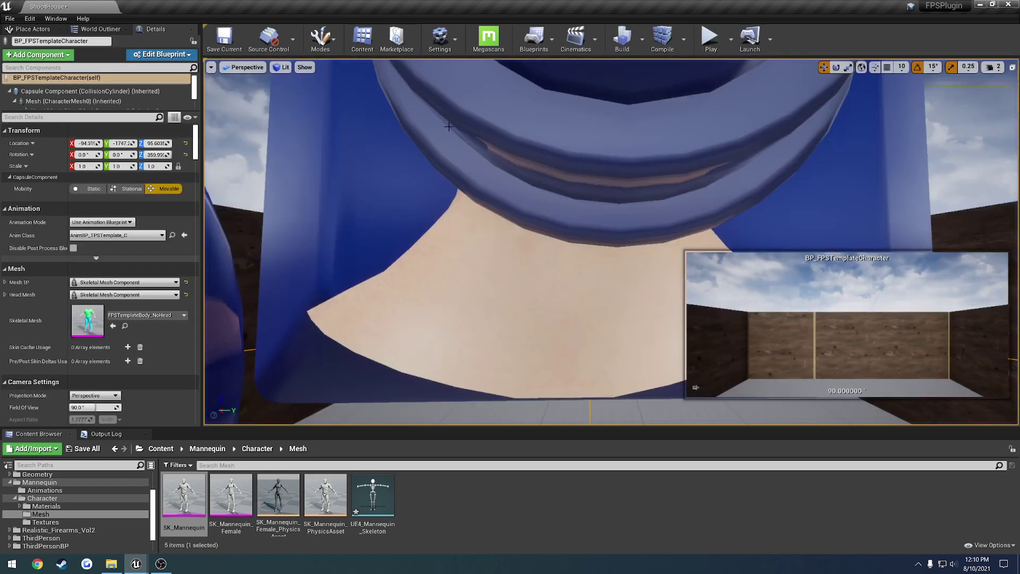
right_click_drag(480, 134, 592, 141)
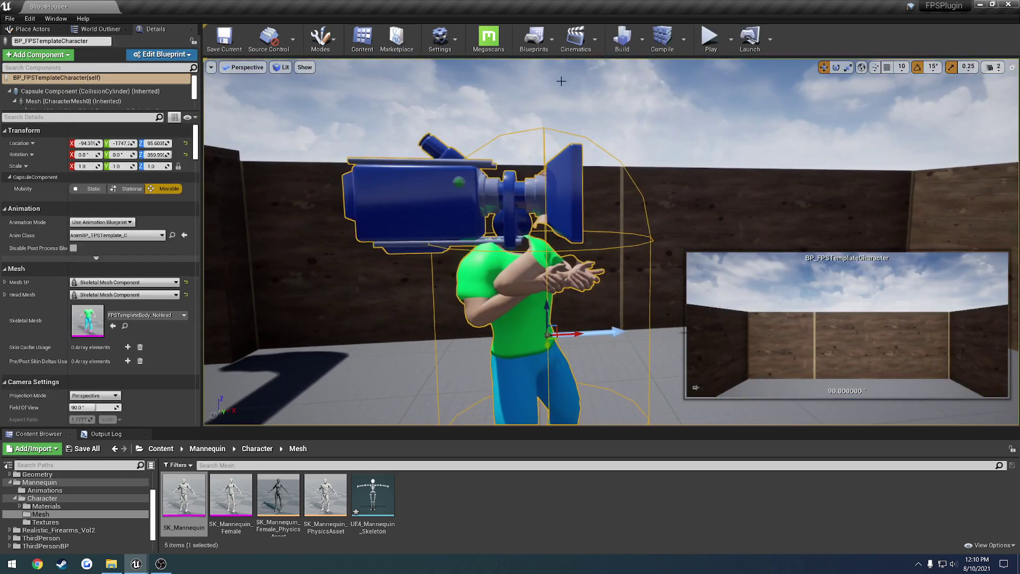
right_click_drag(419, 280, 539, 301)
Switch to the ADSTut editor and close AnimBP_C++ to return to the arms-only mannequin skeleton.
mouse_move(136, 563)
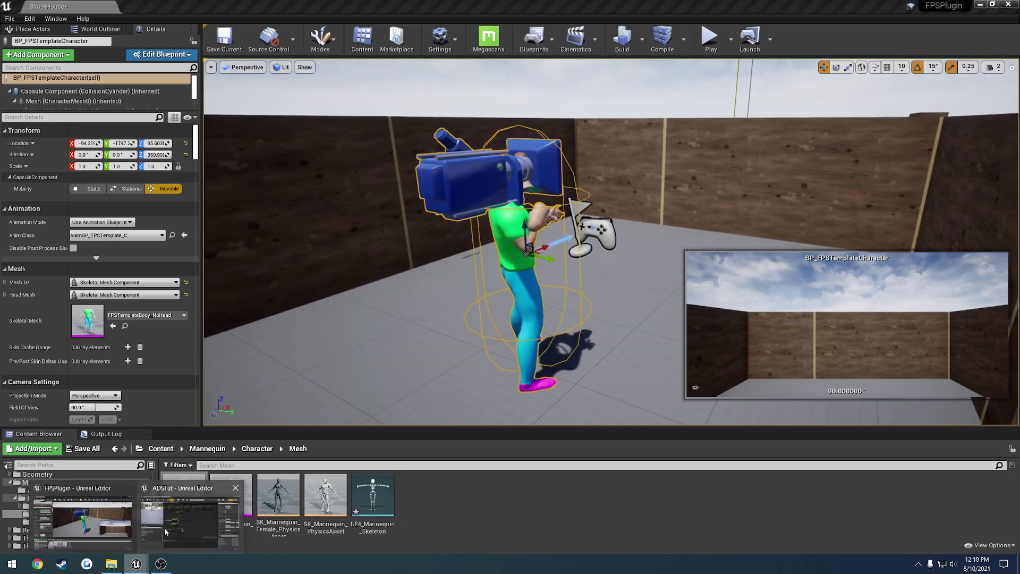
left_click(192, 513)
right_click_drag(495, 226, 528, 344)
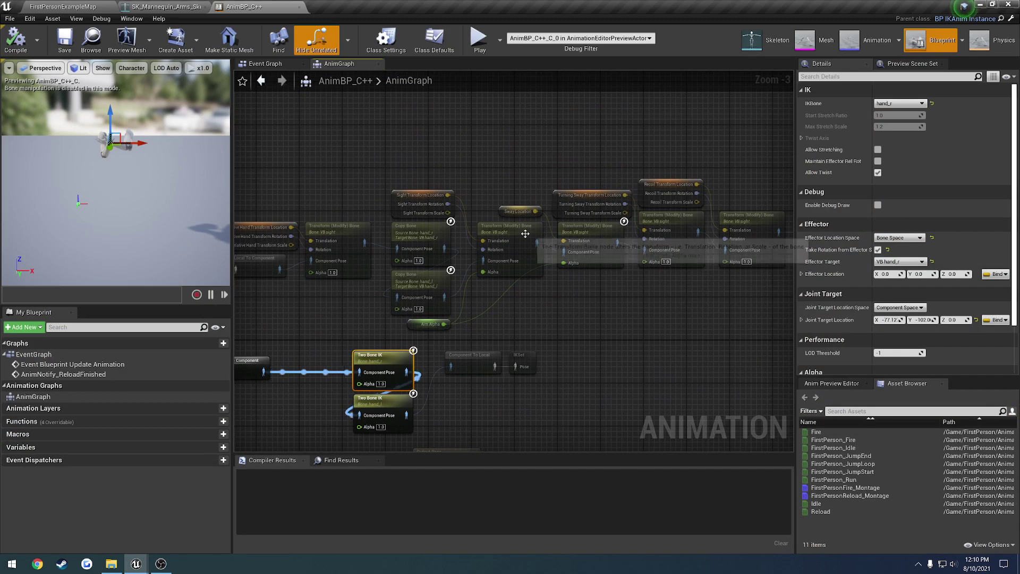
left_click(300, 7)
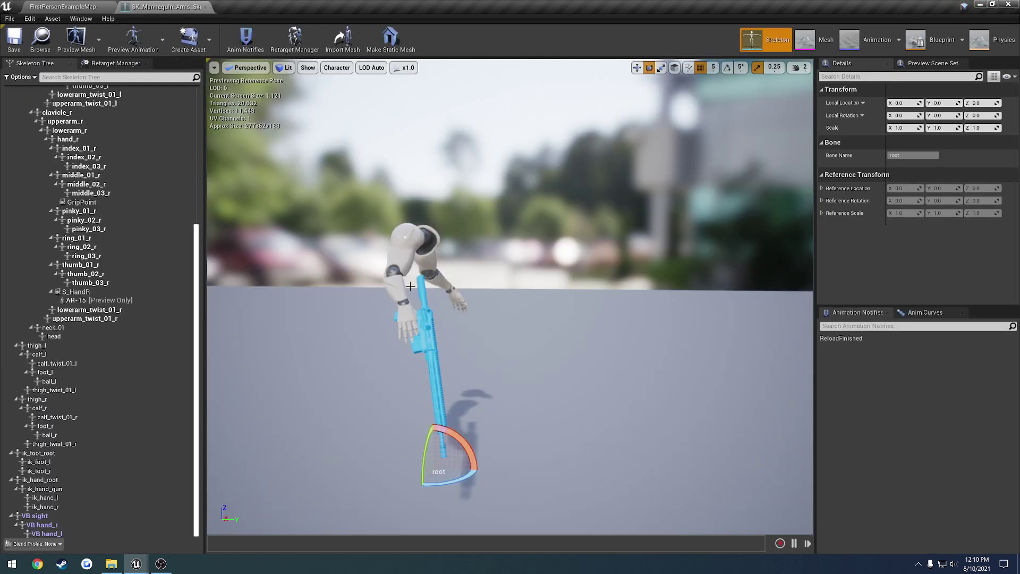